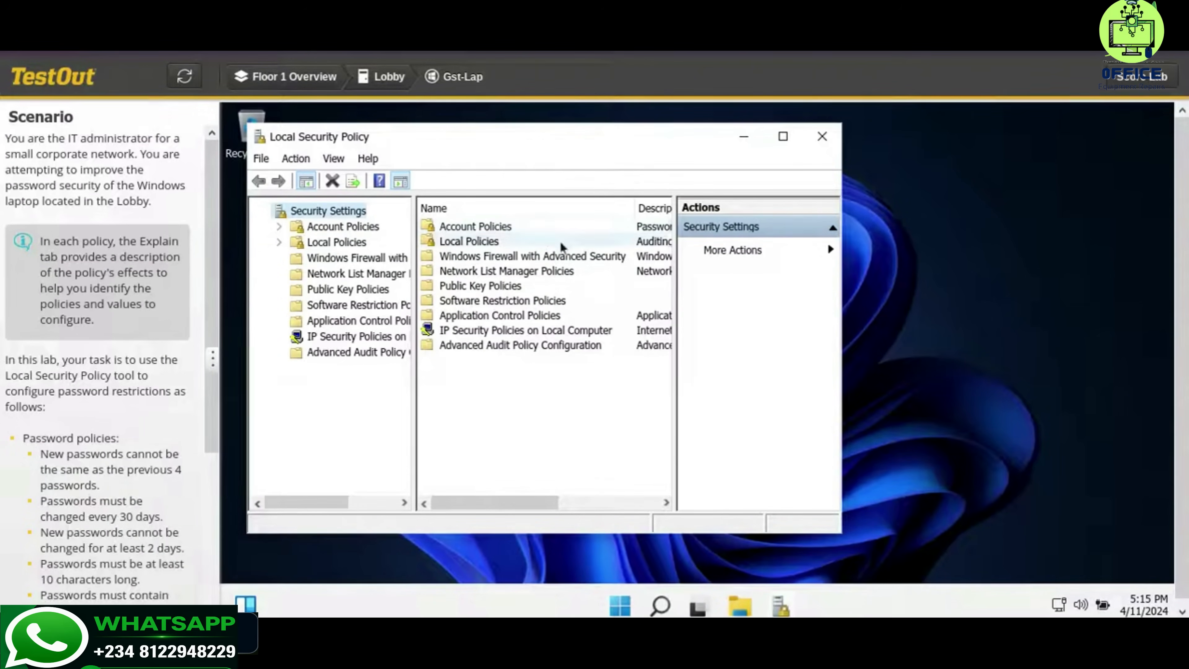
Open Password Policy under Account Policies and set Enforce password history to 4 passwords remembered
click(478, 228)
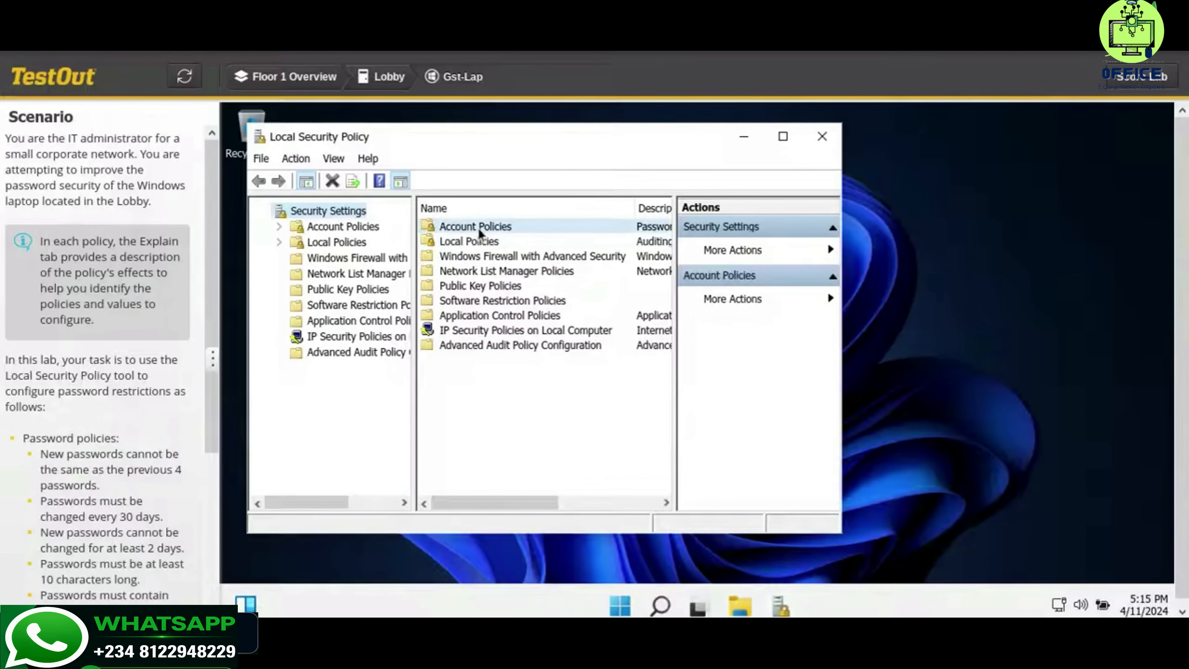
double_click(478, 227)
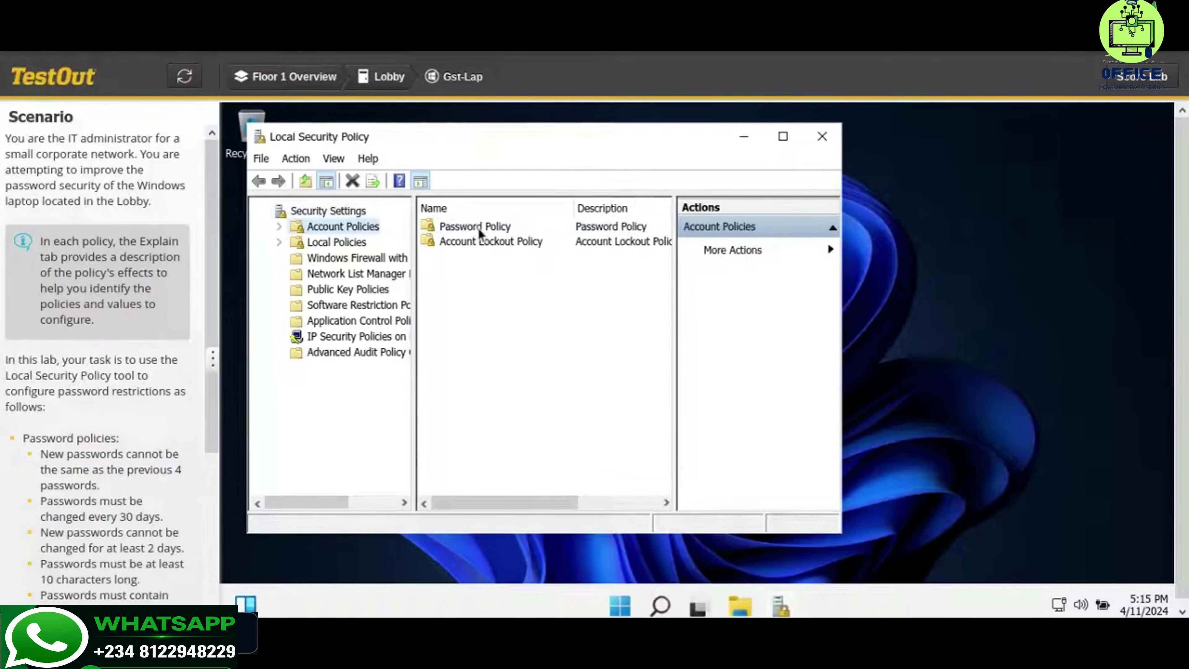
click(522, 227)
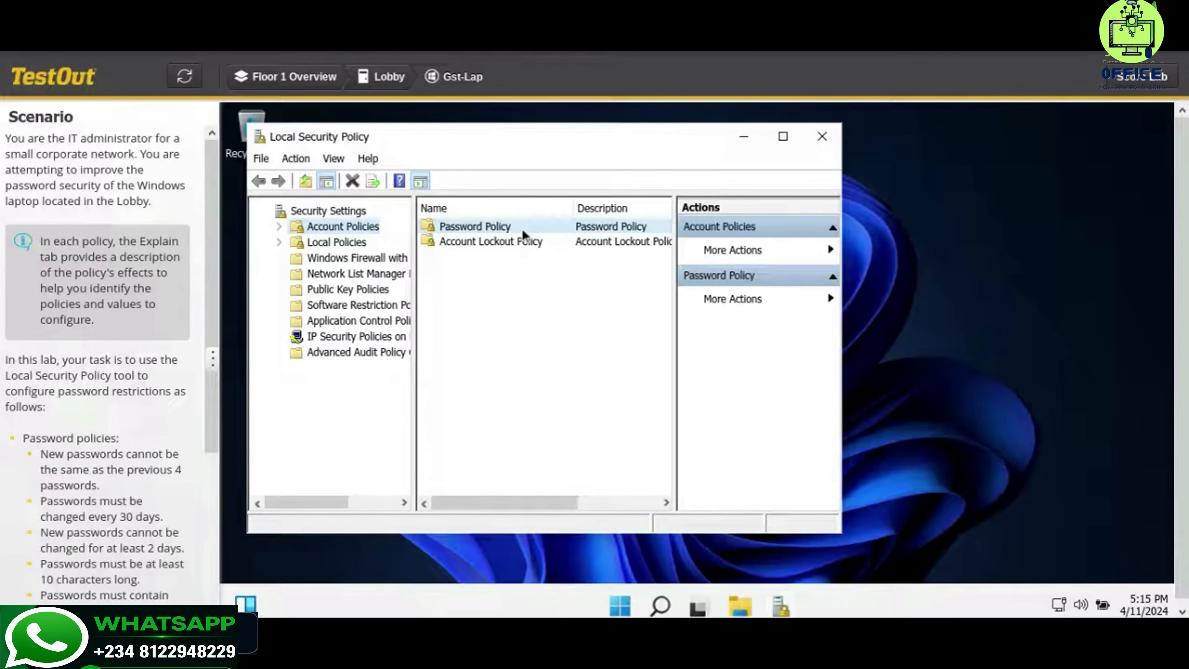
double_click(521, 228)
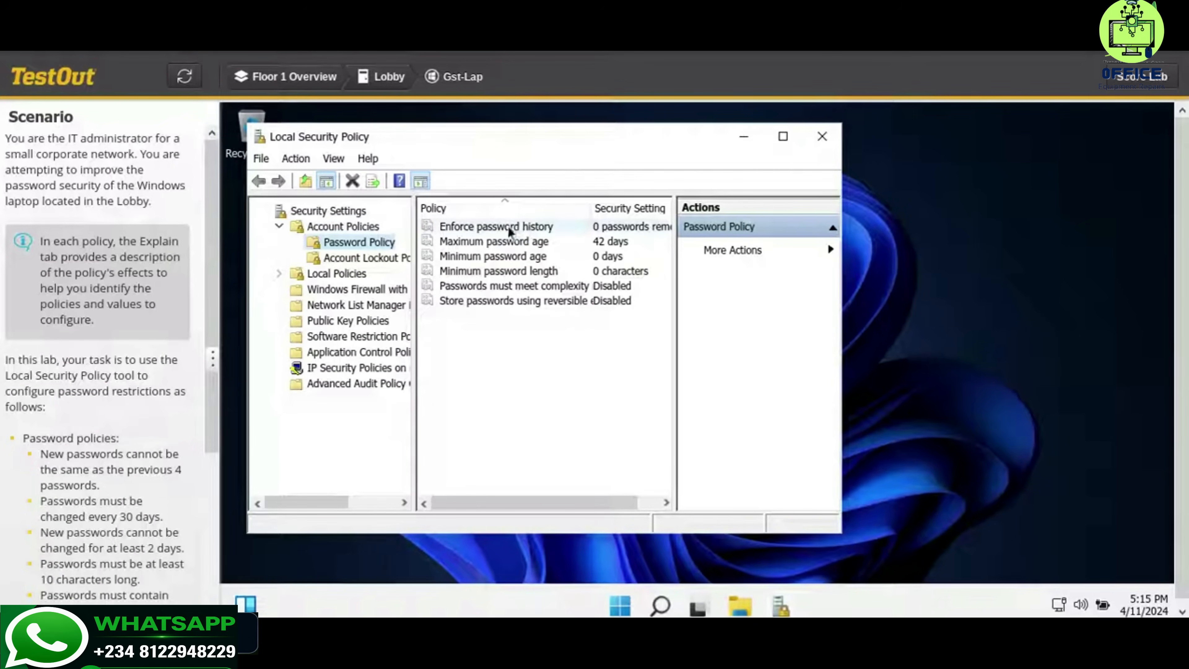
scroll(172, 330, down, 1)
scroll(172, 330, down, 4)
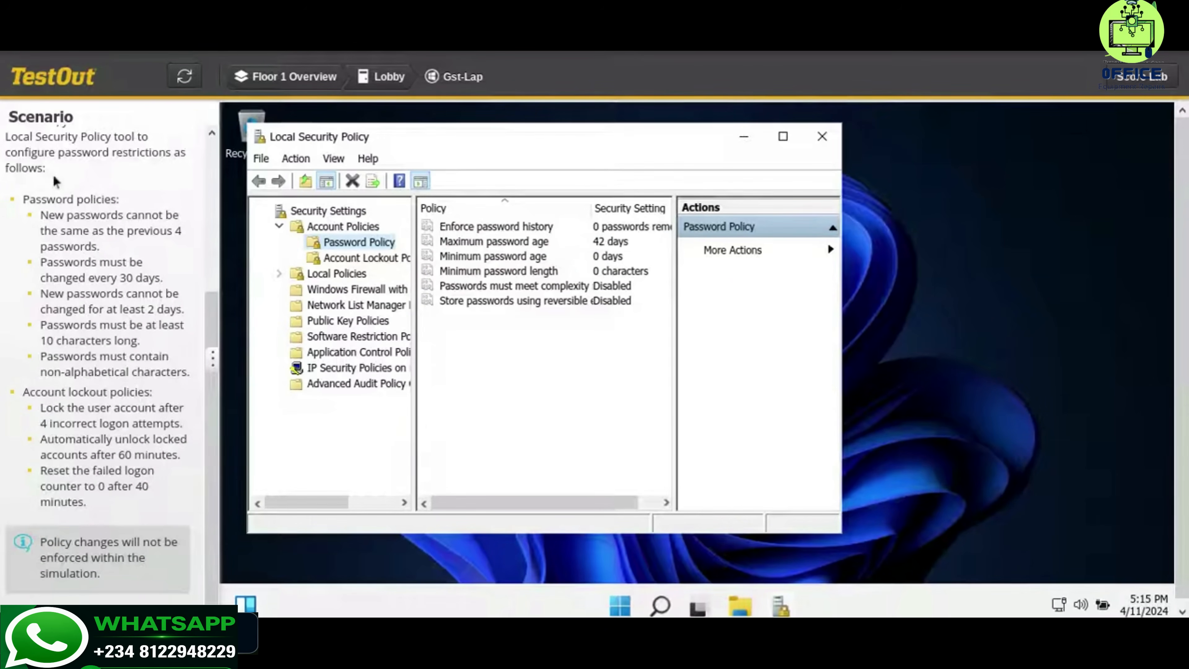
click(526, 230)
double_click(526, 228)
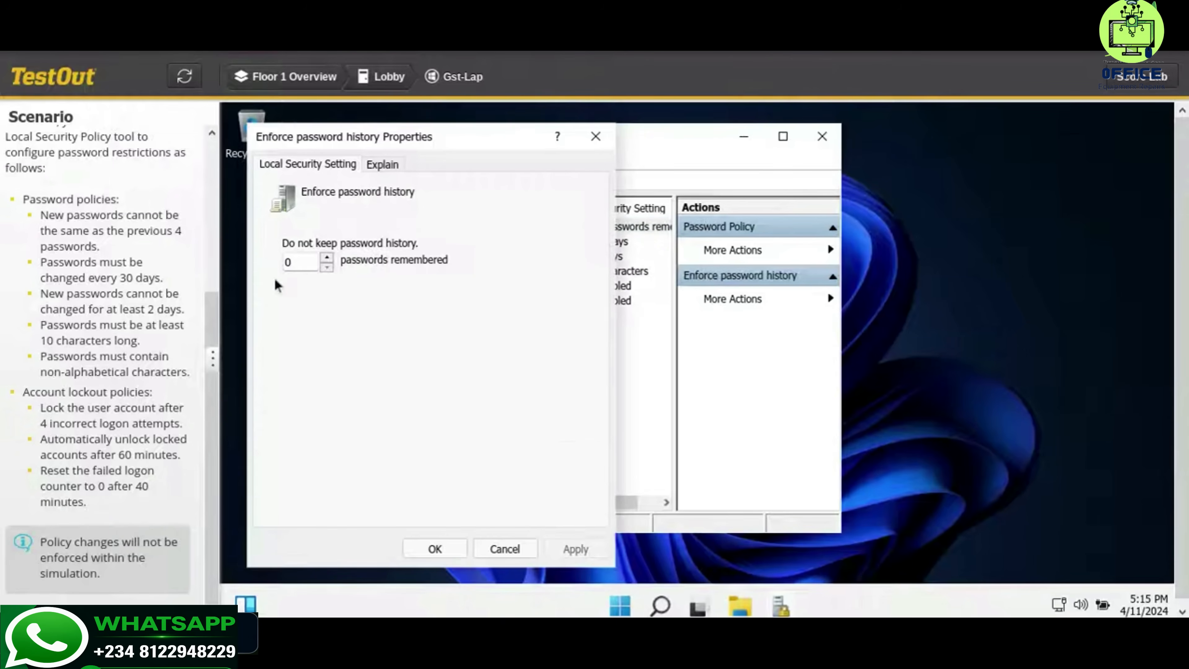
double_click(288, 265)
text(4)
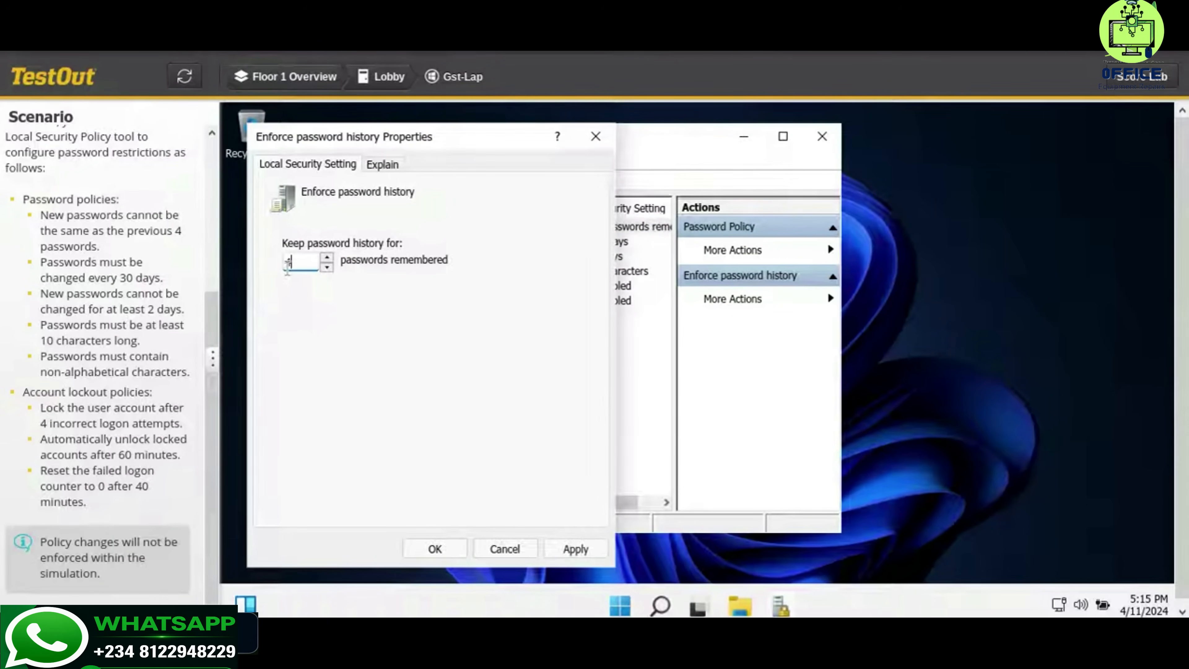
click(572, 552)
click(455, 550)
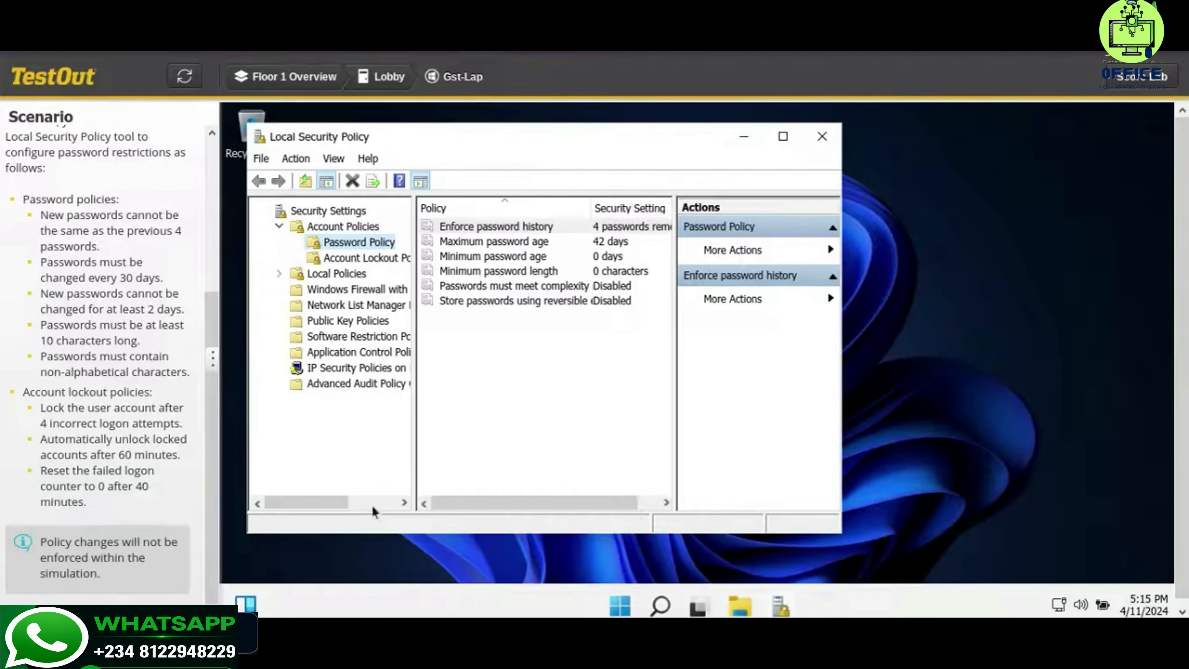
Set Maximum password age to 30 days
click(592, 243)
double_click(593, 244)
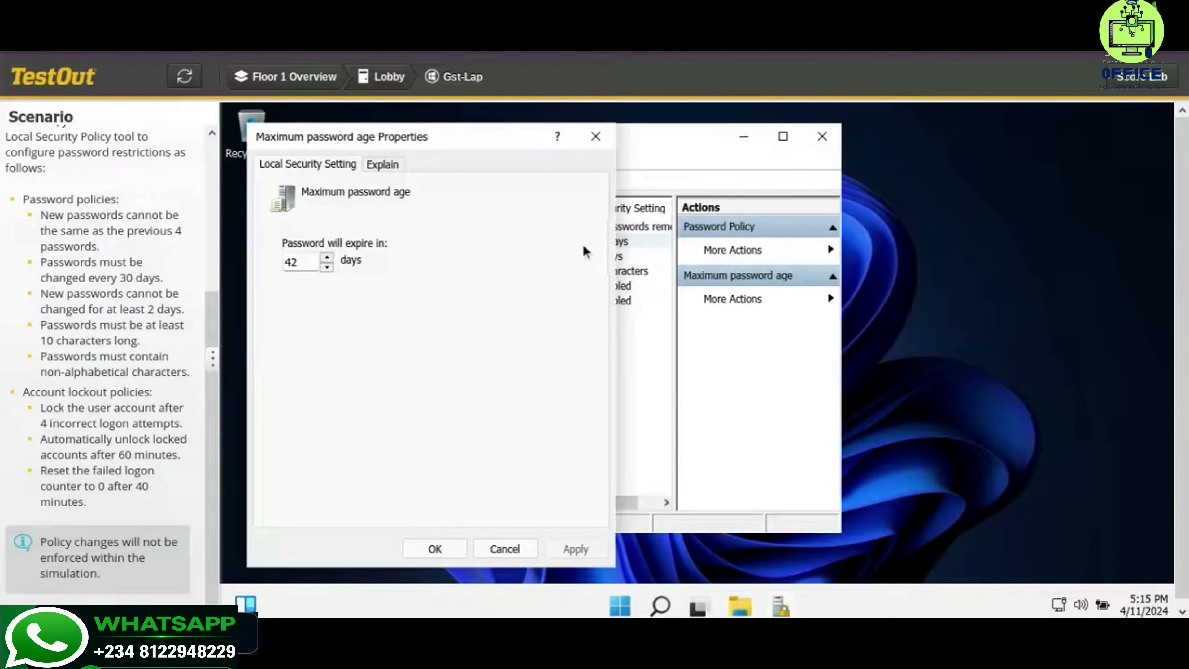
double_click(311, 262)
text(30)
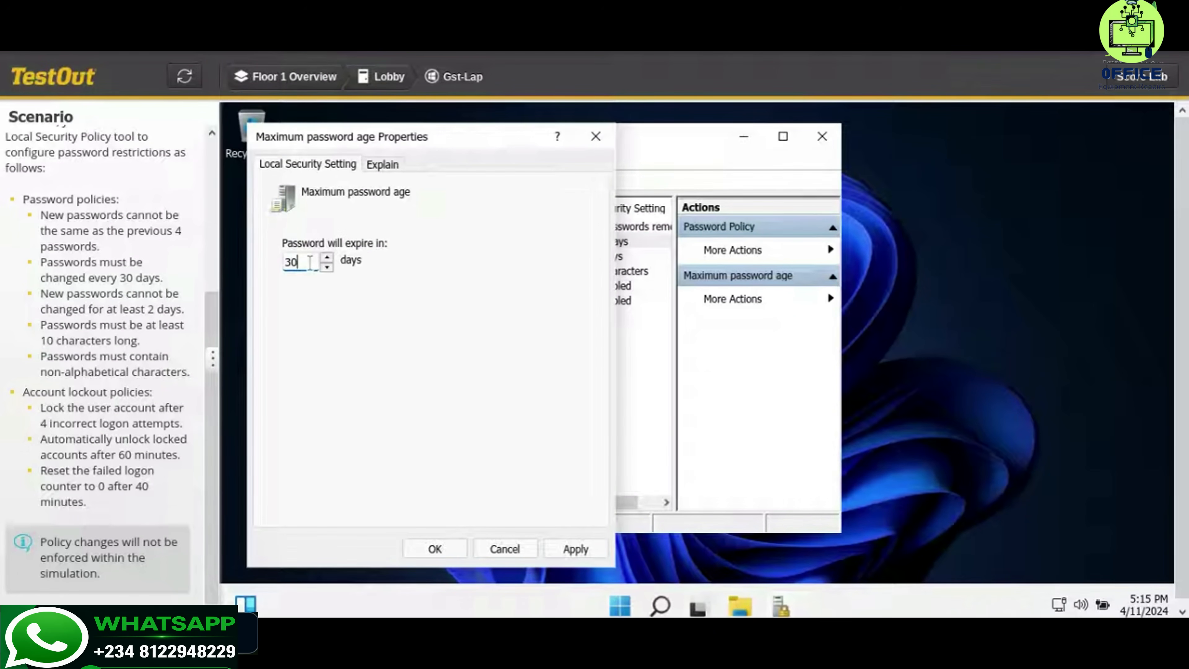
click(552, 549)
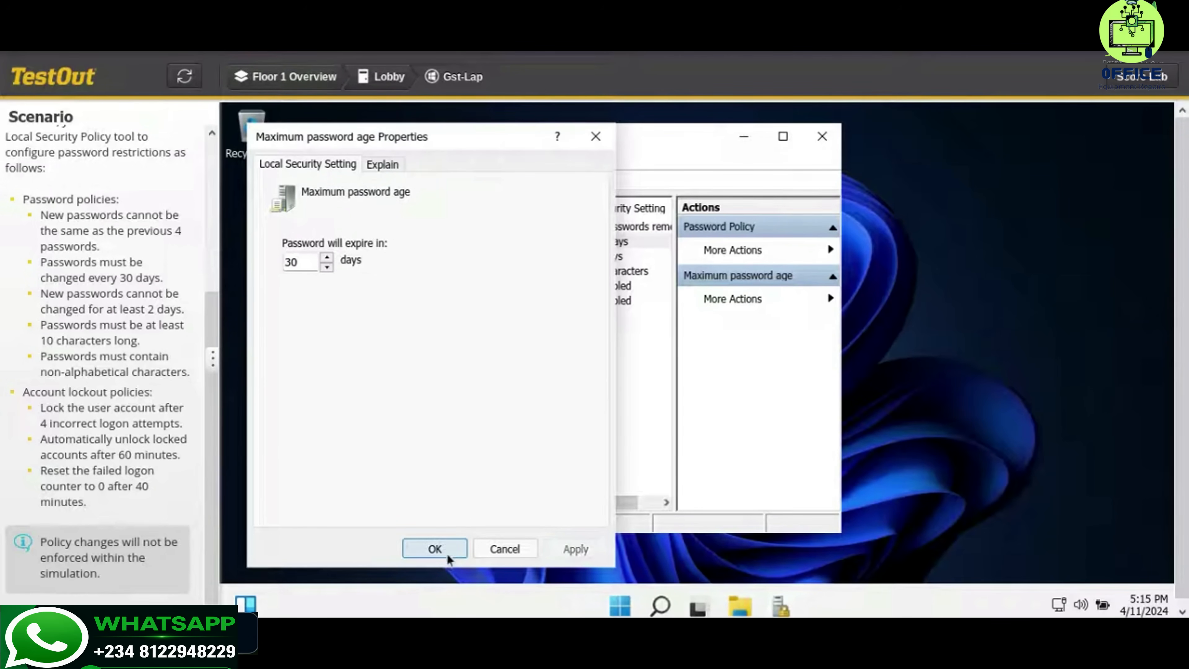
click(447, 552)
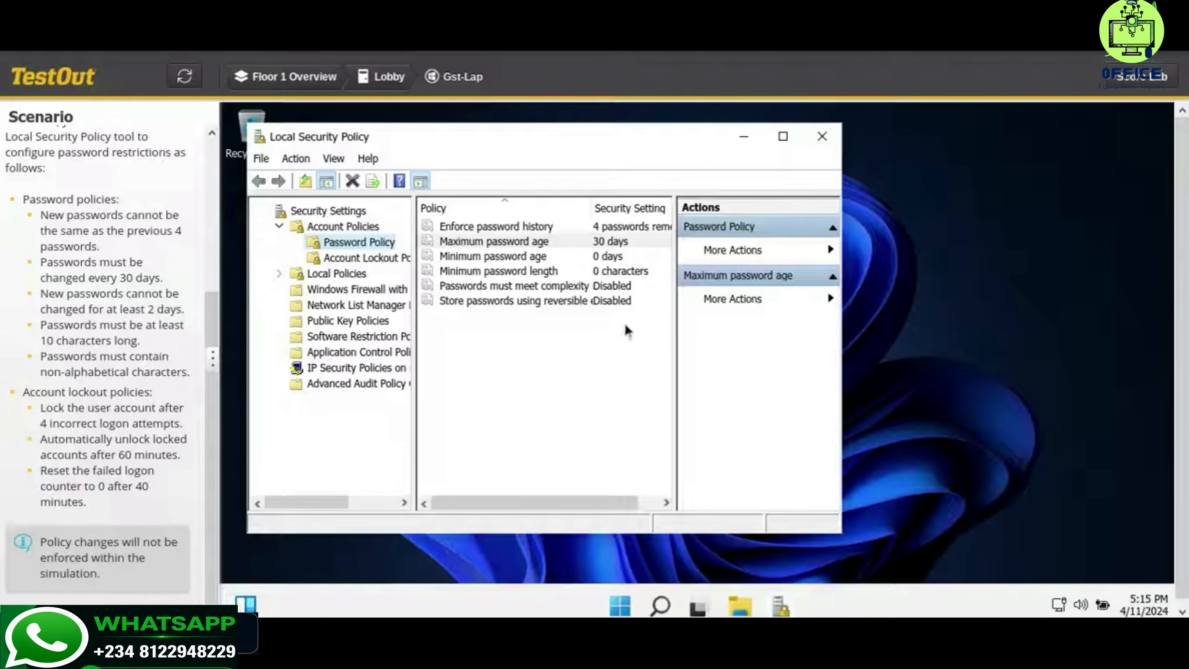
Set Minimum password age to 2 days
click(614, 265)
double_click(614, 265)
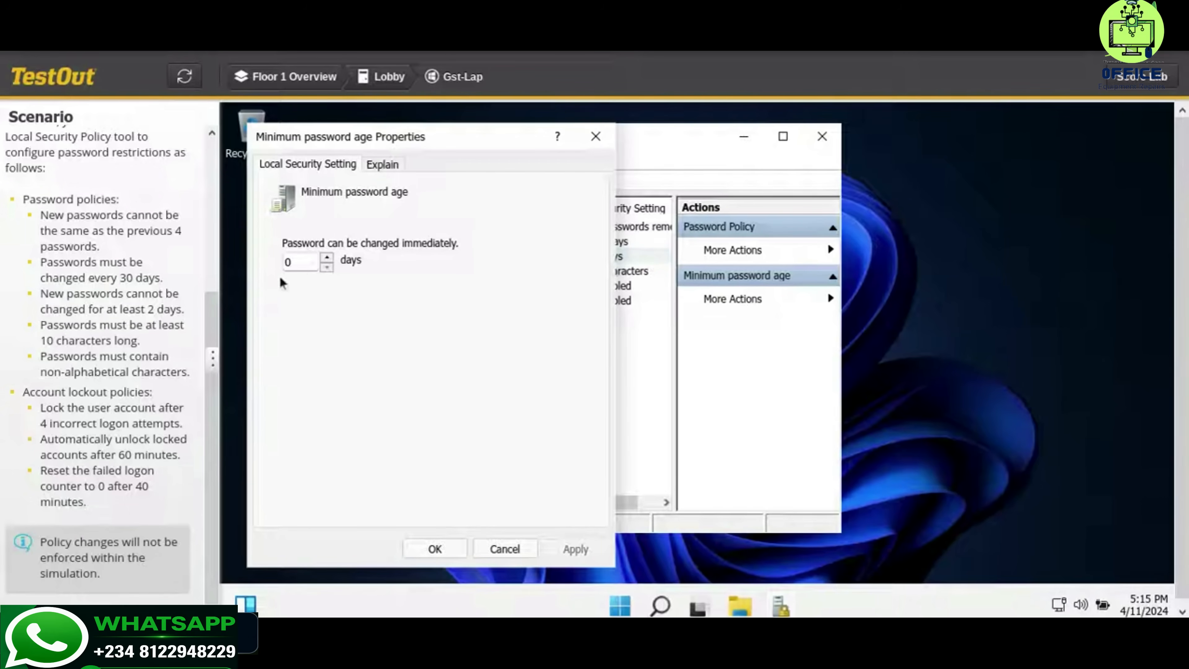
double_click(288, 263)
text(2)
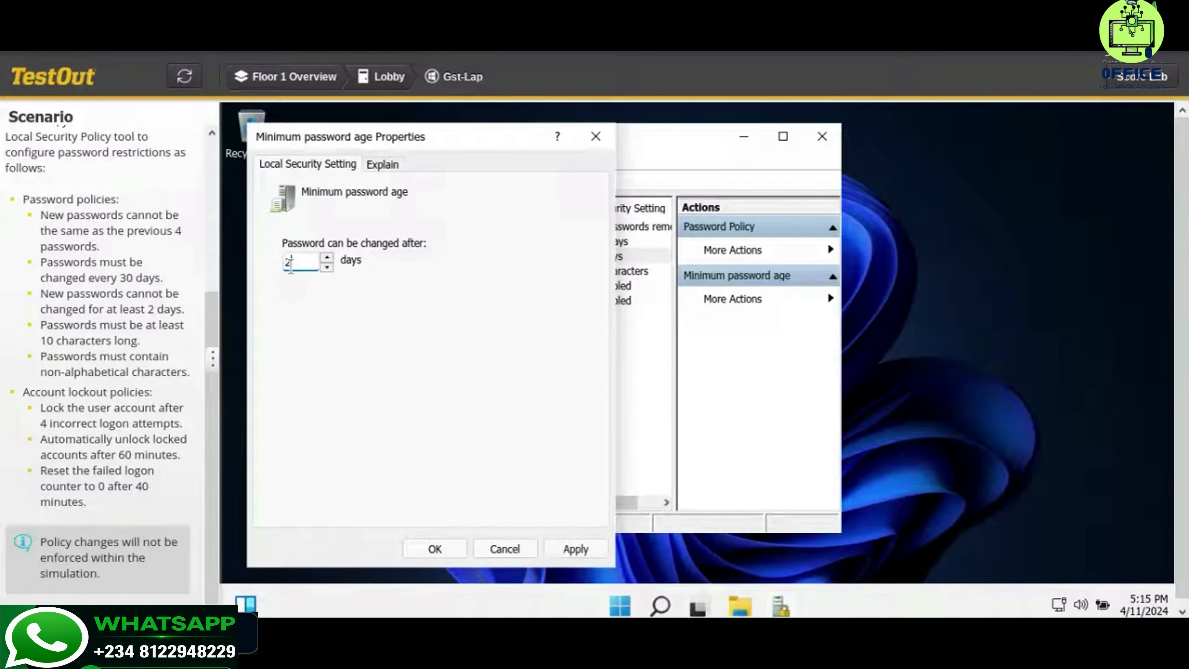
click(560, 540)
click(435, 548)
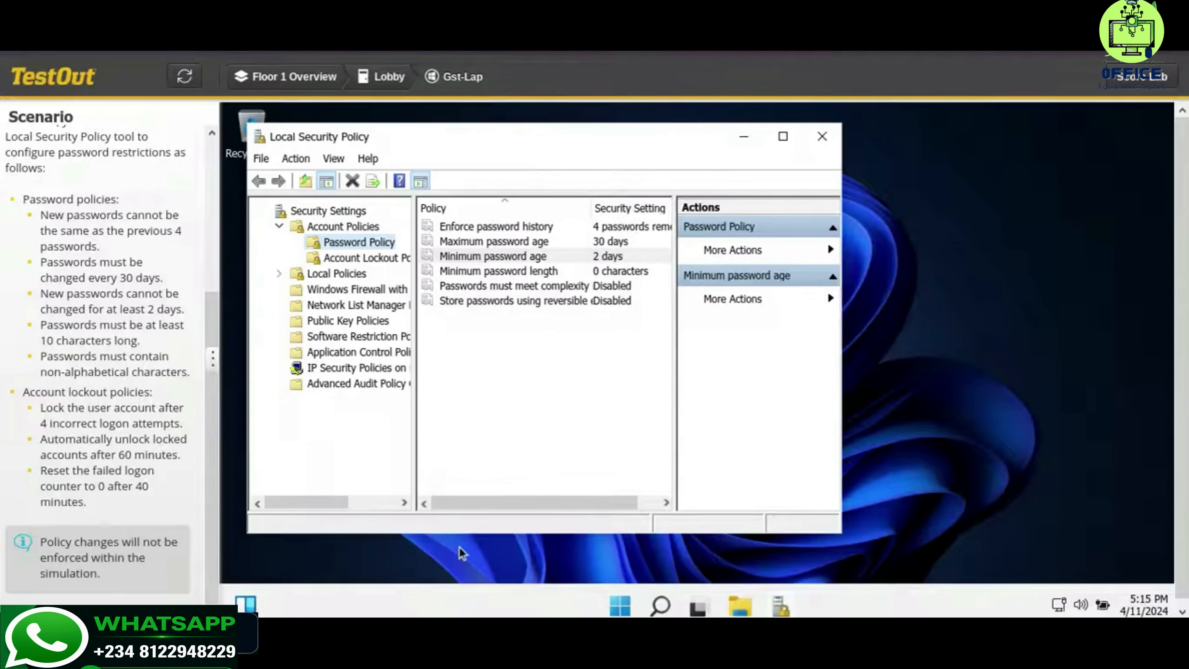
Set Minimum password length to 10 characters
double_click(562, 273)
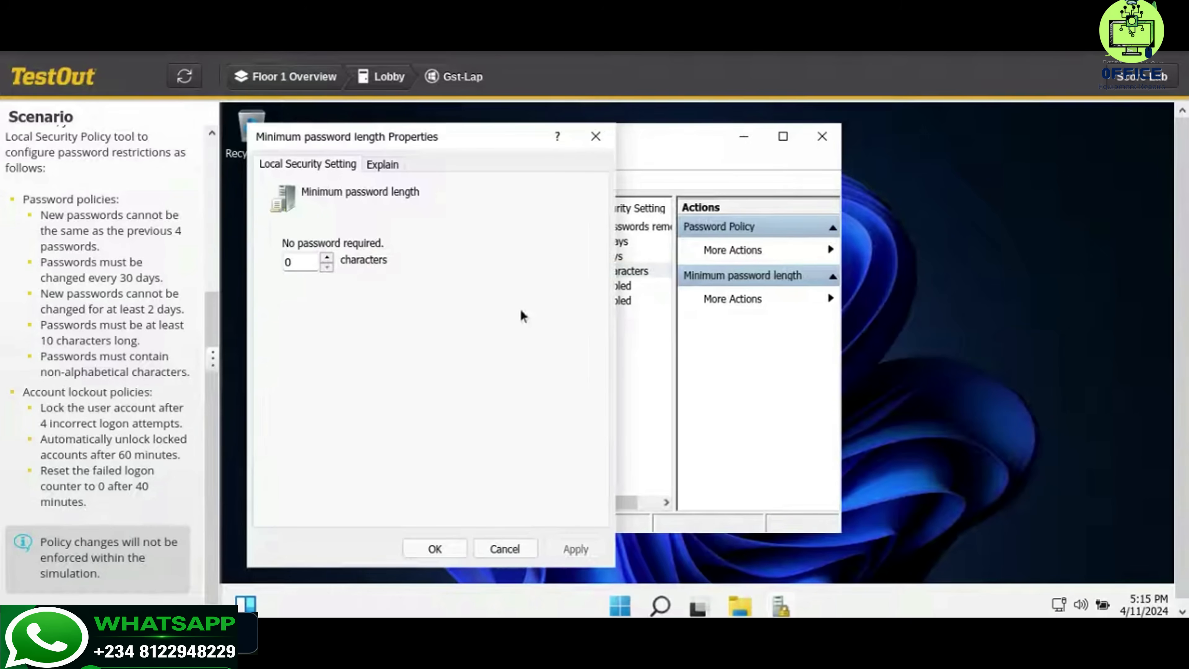
double_click(304, 268)
text(10)
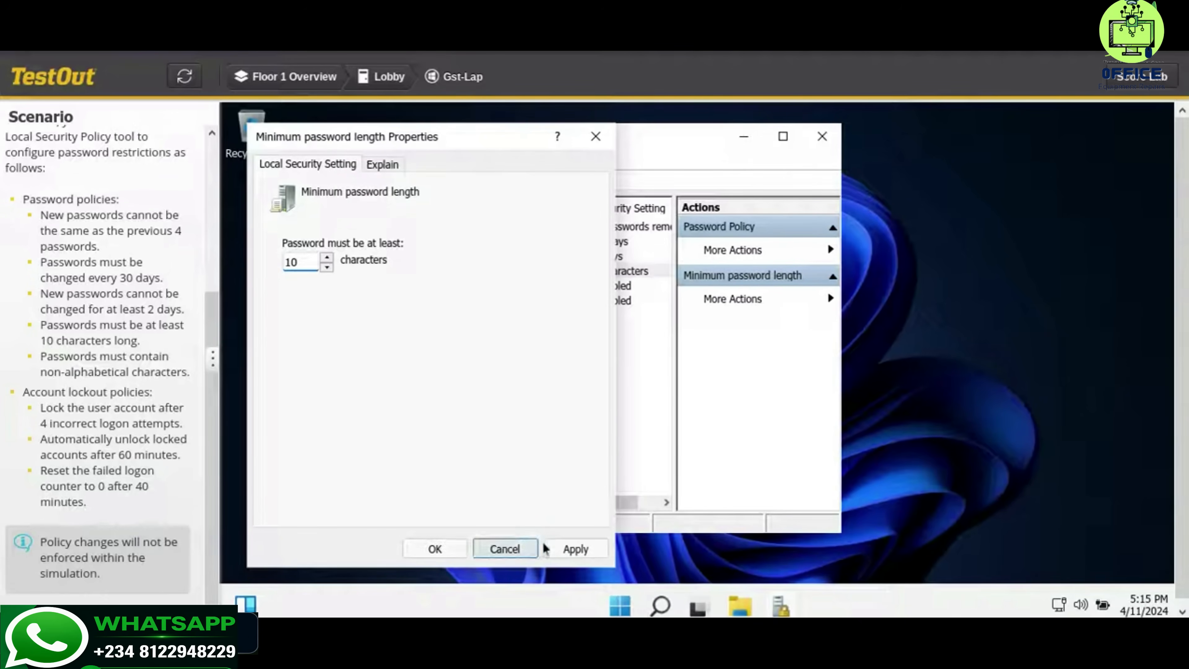
click(569, 549)
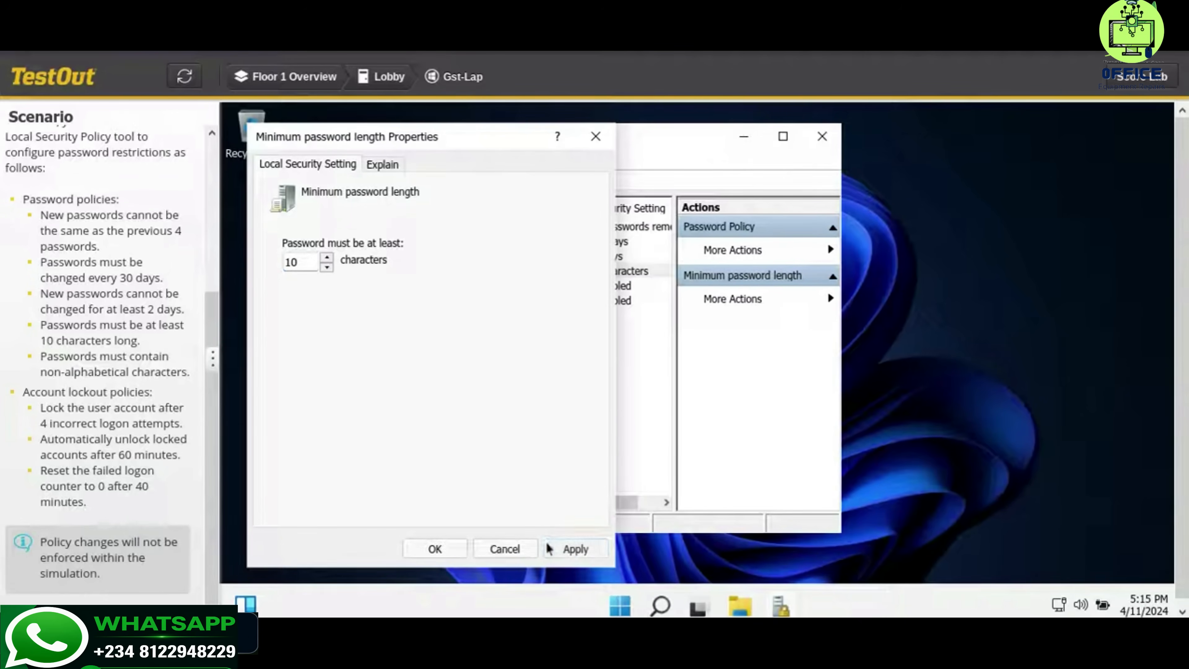
click(438, 549)
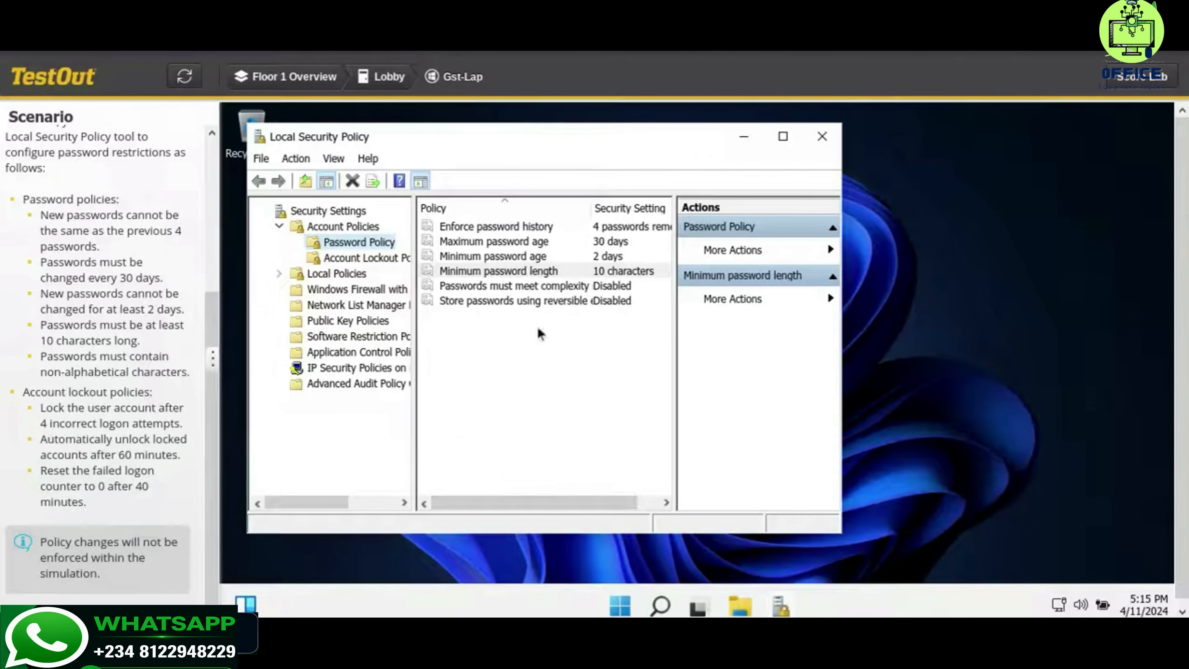
Enable Passwords must meet complexity requirements after reviewing the policy's explanation of non-alphabetic characters
double_click(523, 286)
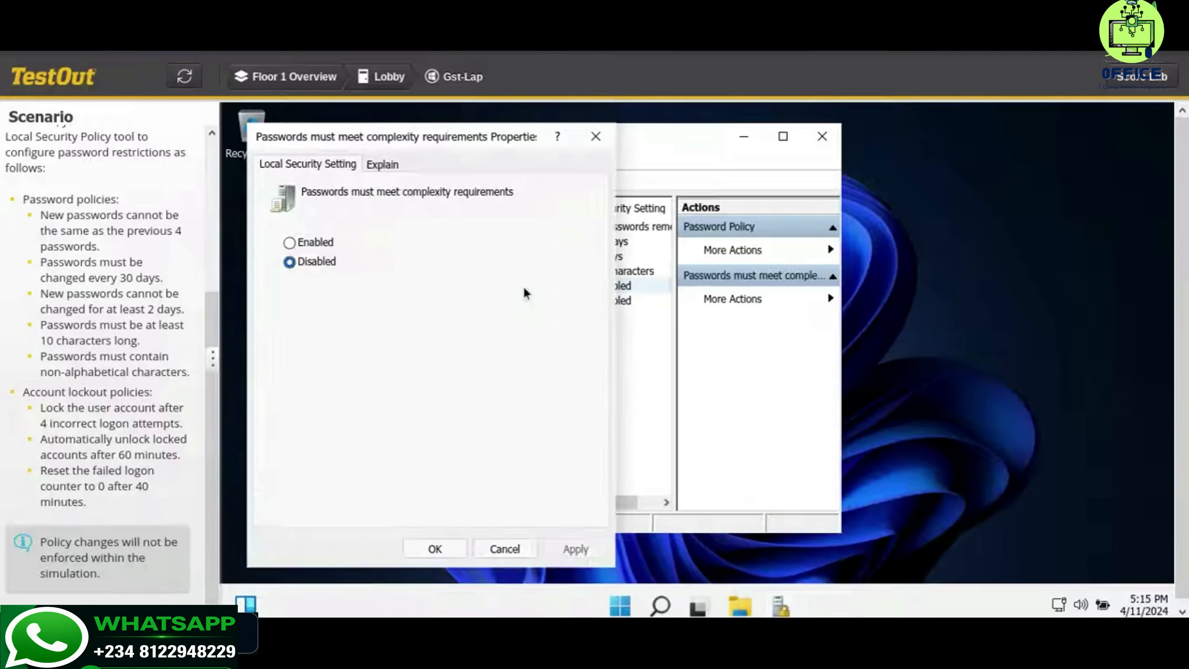
click(326, 245)
click(389, 170)
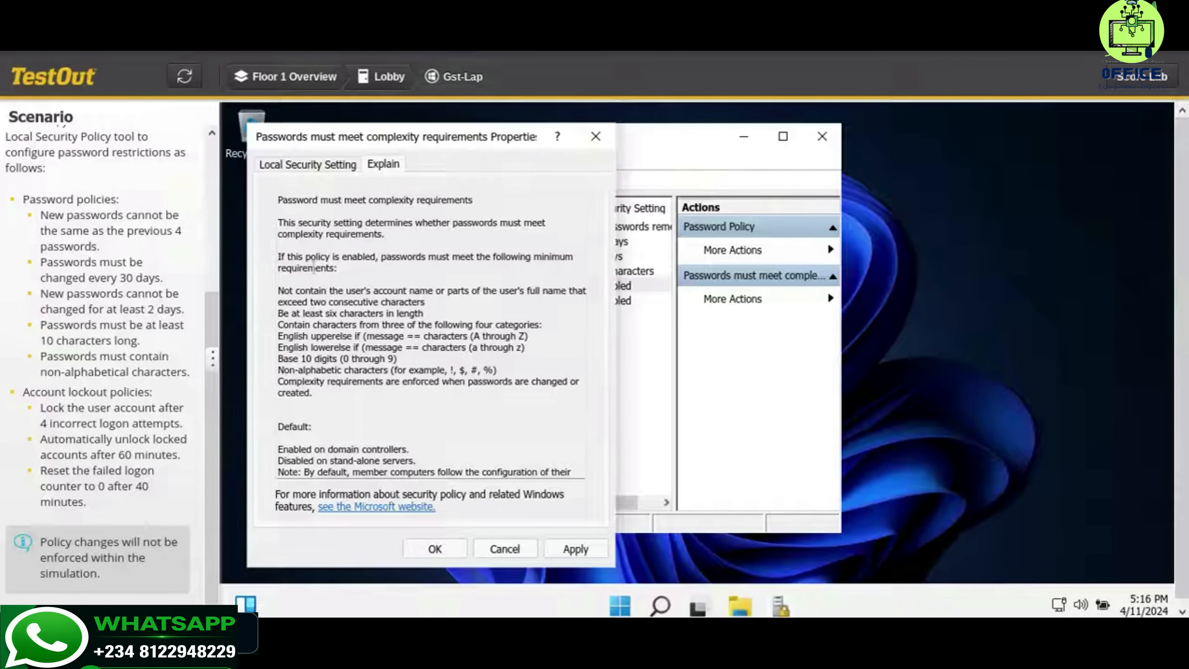
drag(279, 370, 523, 369)
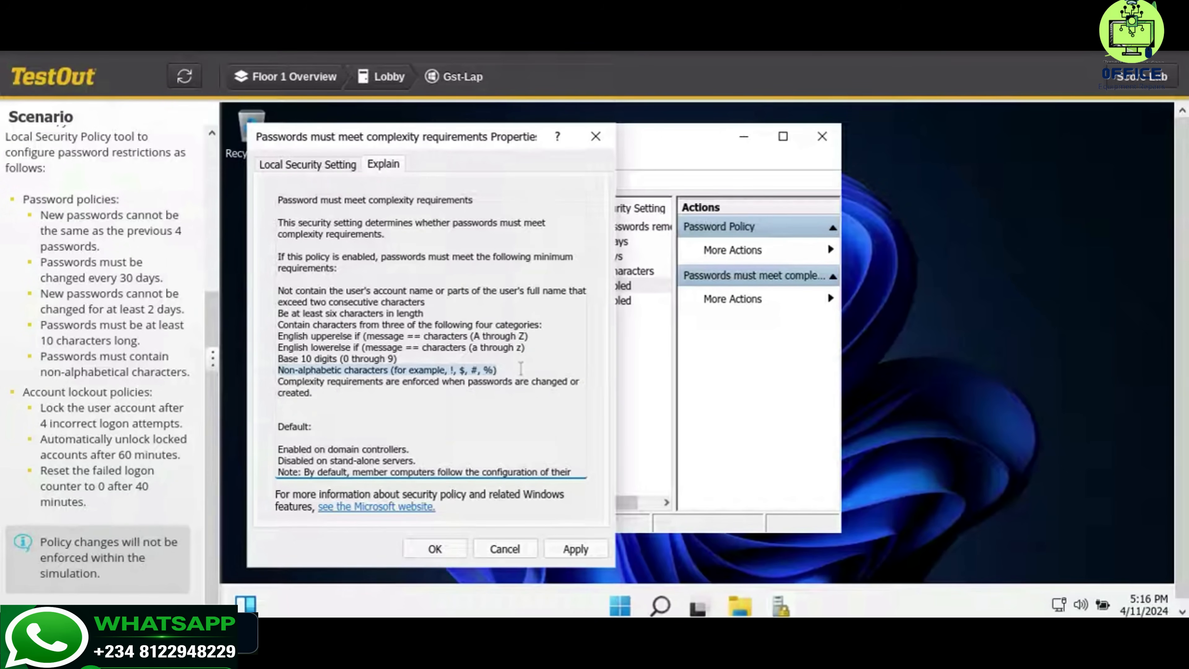
click(521, 369)
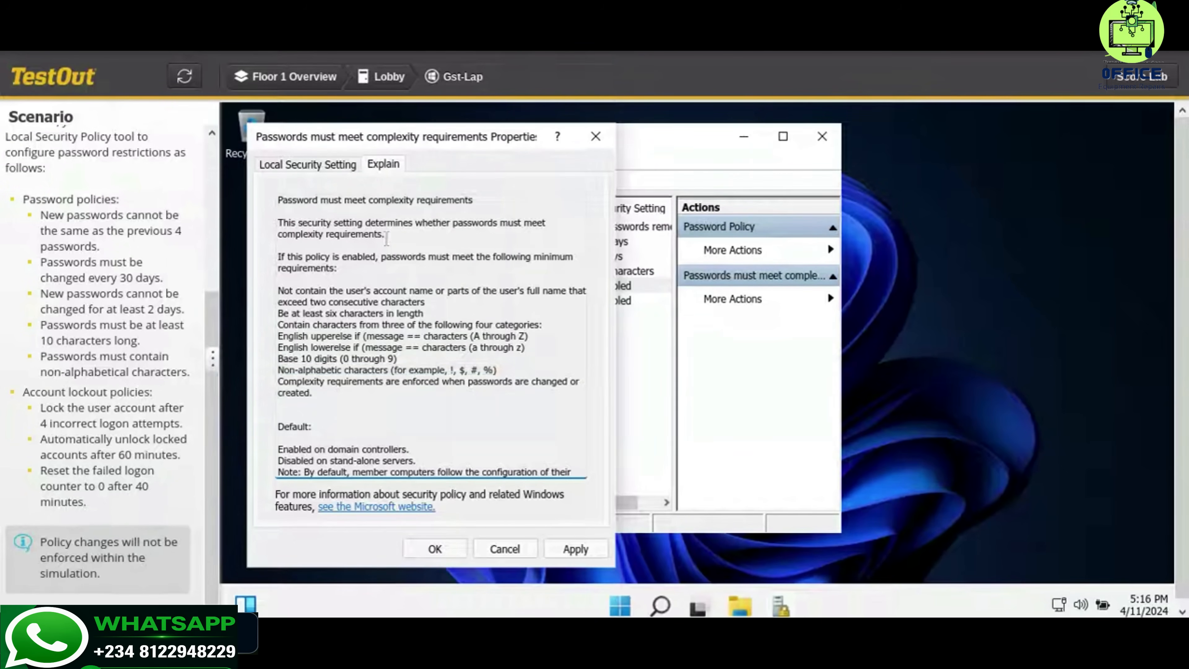
click(327, 170)
click(551, 554)
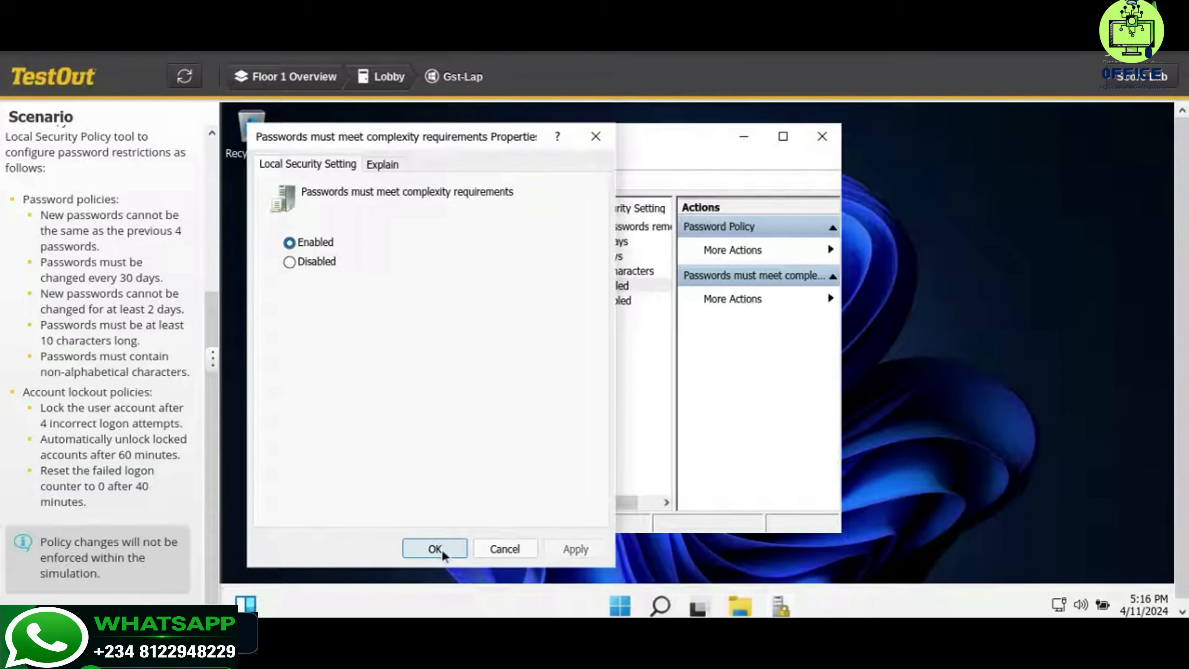
click(438, 549)
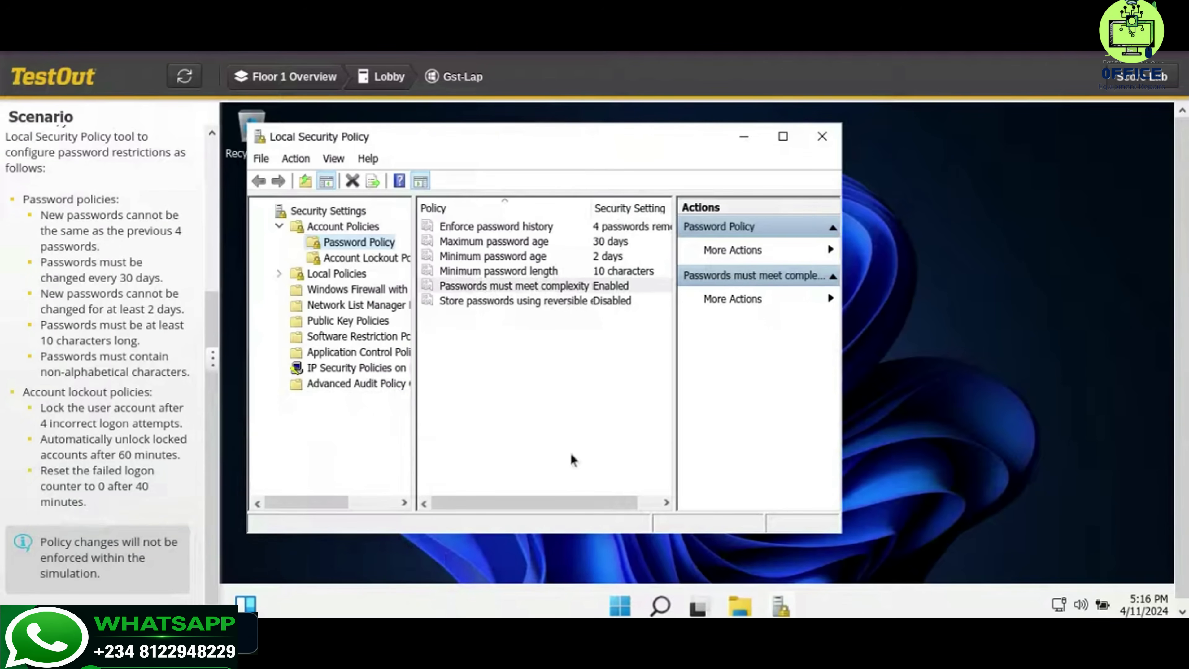
Open Account Lockout Policy and try setting Account lockout duration to 60 minutes, then cancel the dialog
click(363, 260)
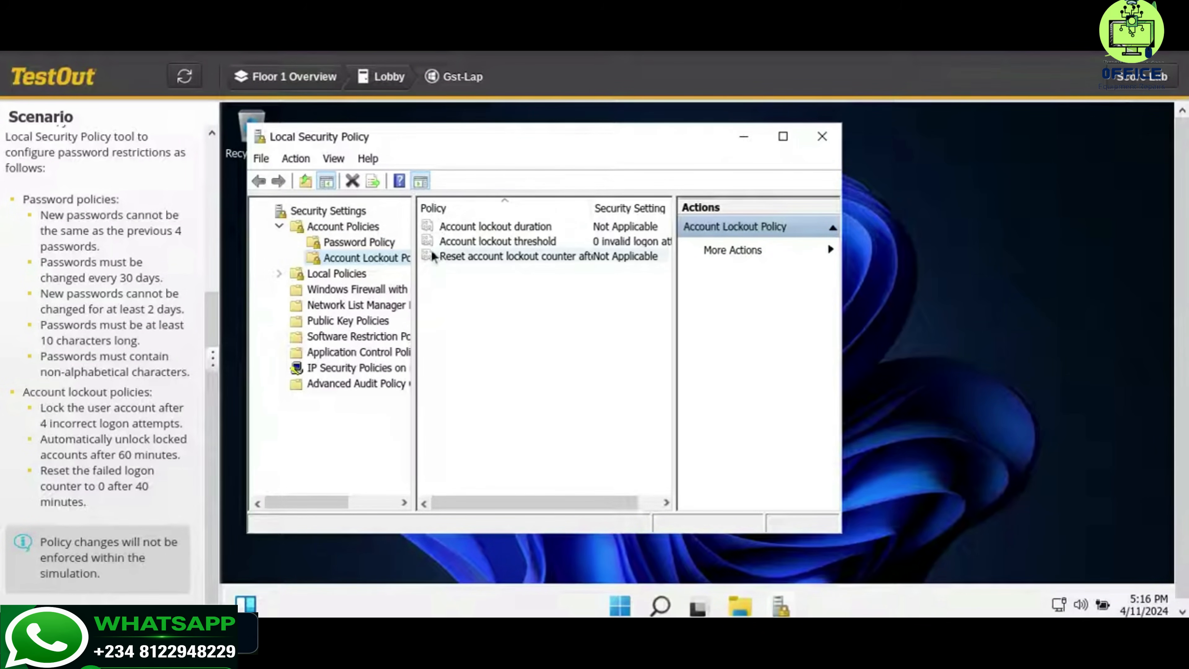
click(543, 232)
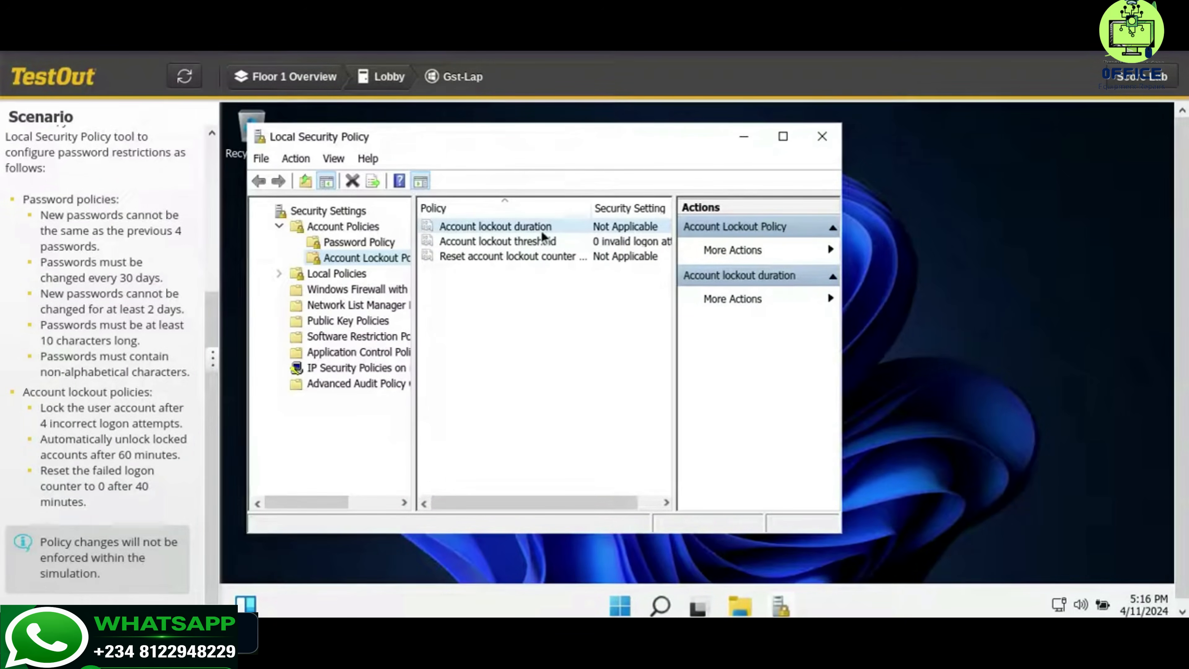
double_click(543, 231)
click(314, 261)
text(60)
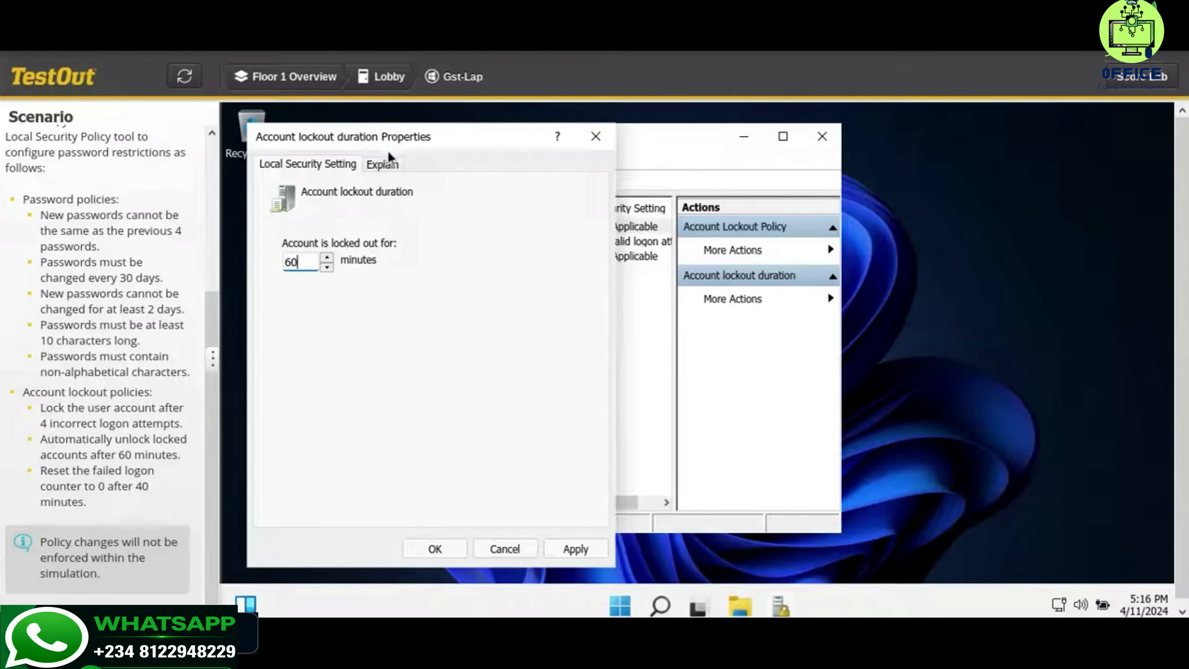
click(384, 163)
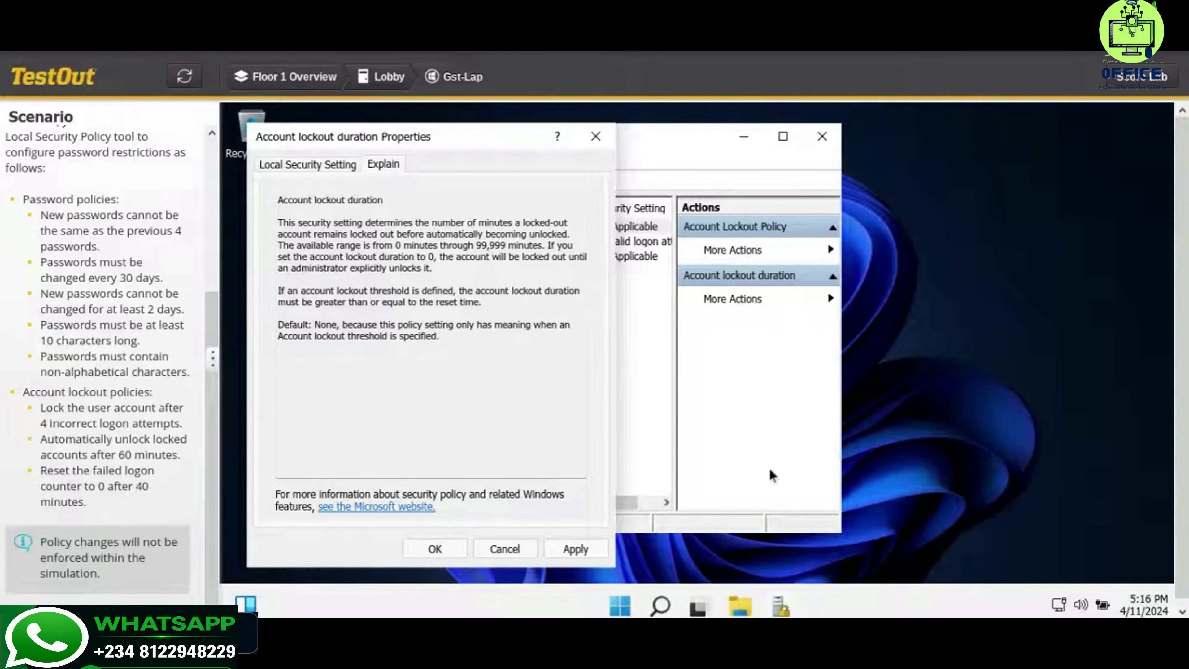
click(483, 553)
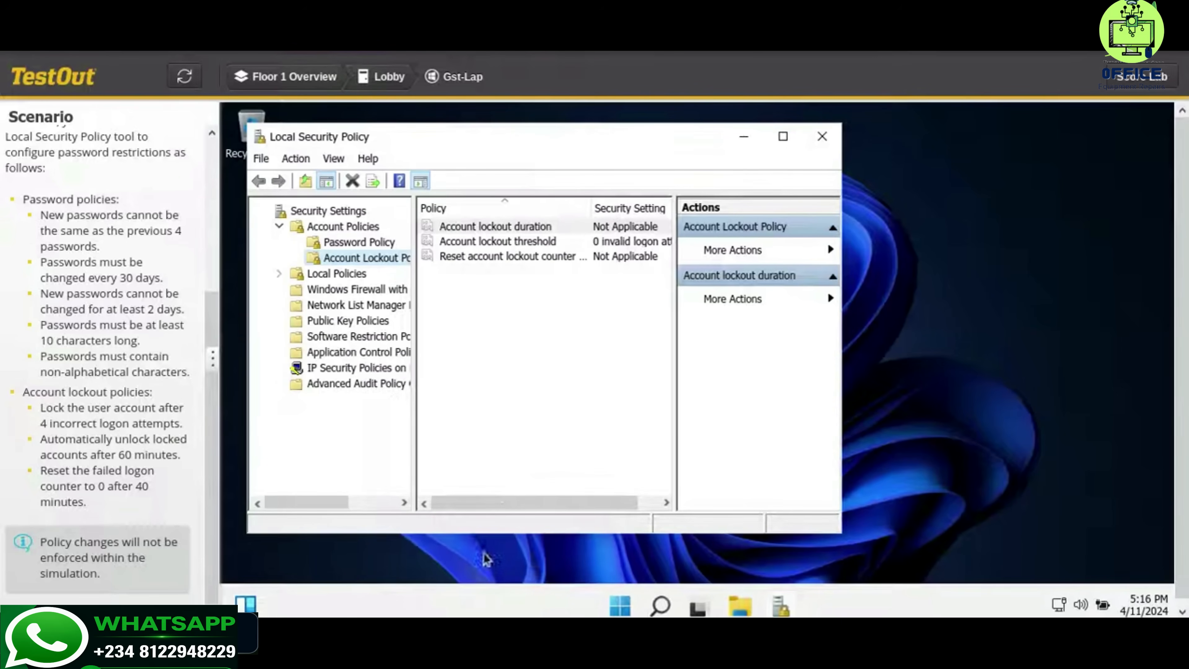
Set Account lockout threshold to 4 invalid logon attempts and accept the suggested value changes for the related policies
double_click(551, 241)
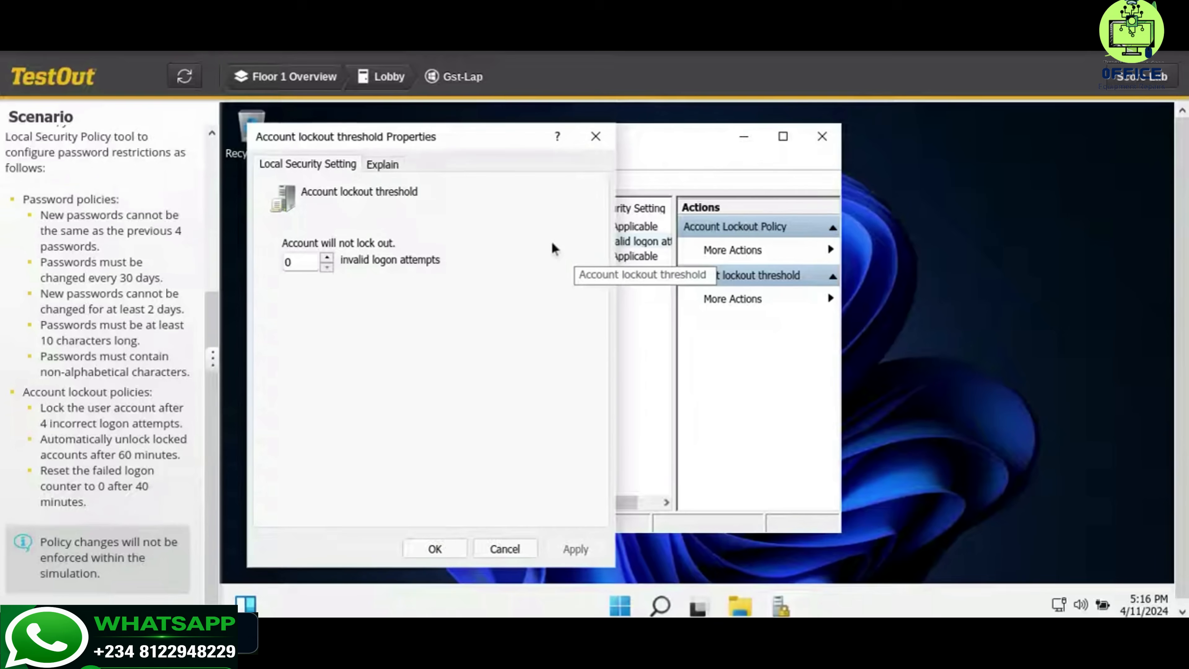
click(298, 261)
key(BackSpace)
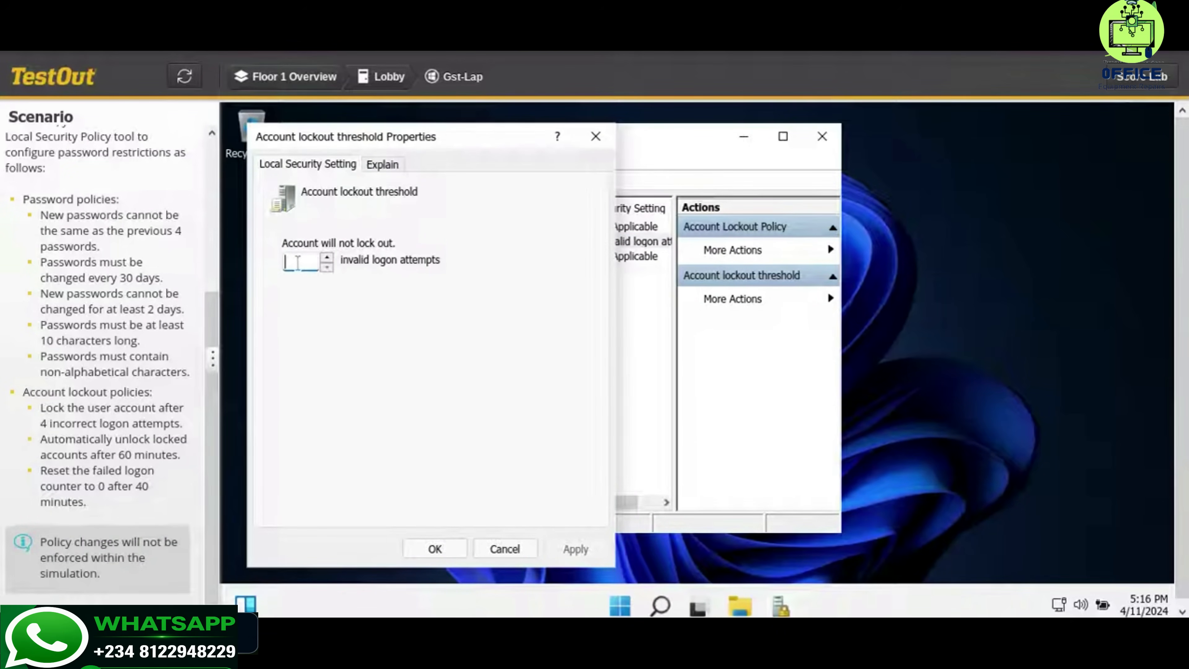
text(4)
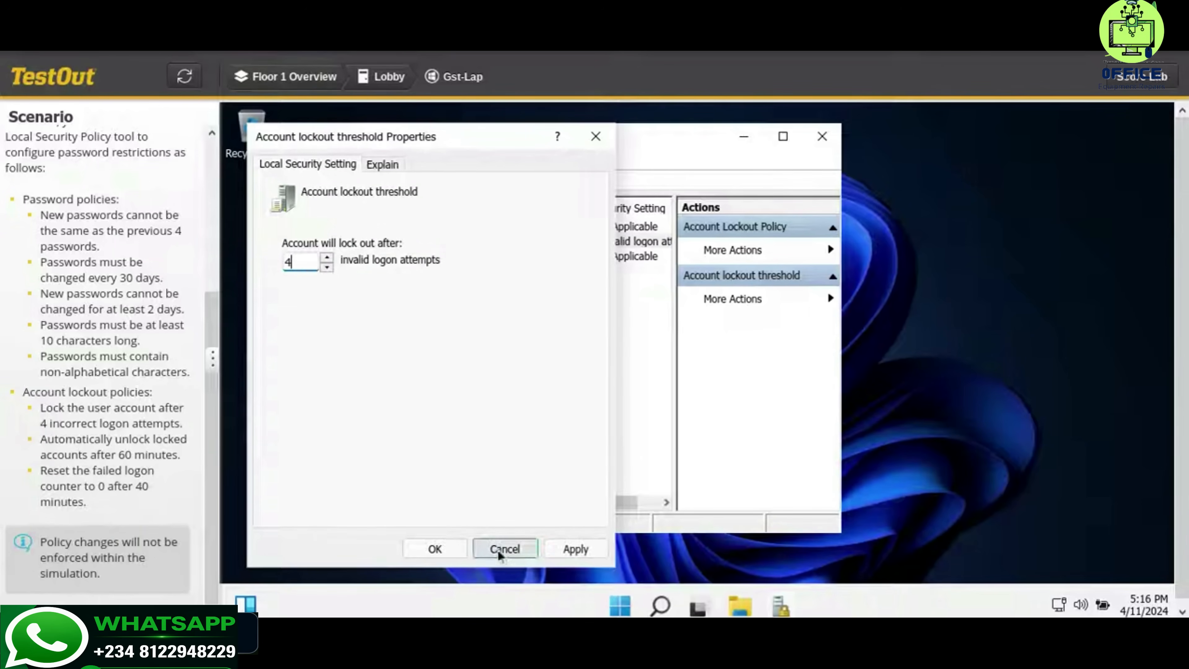
click(443, 549)
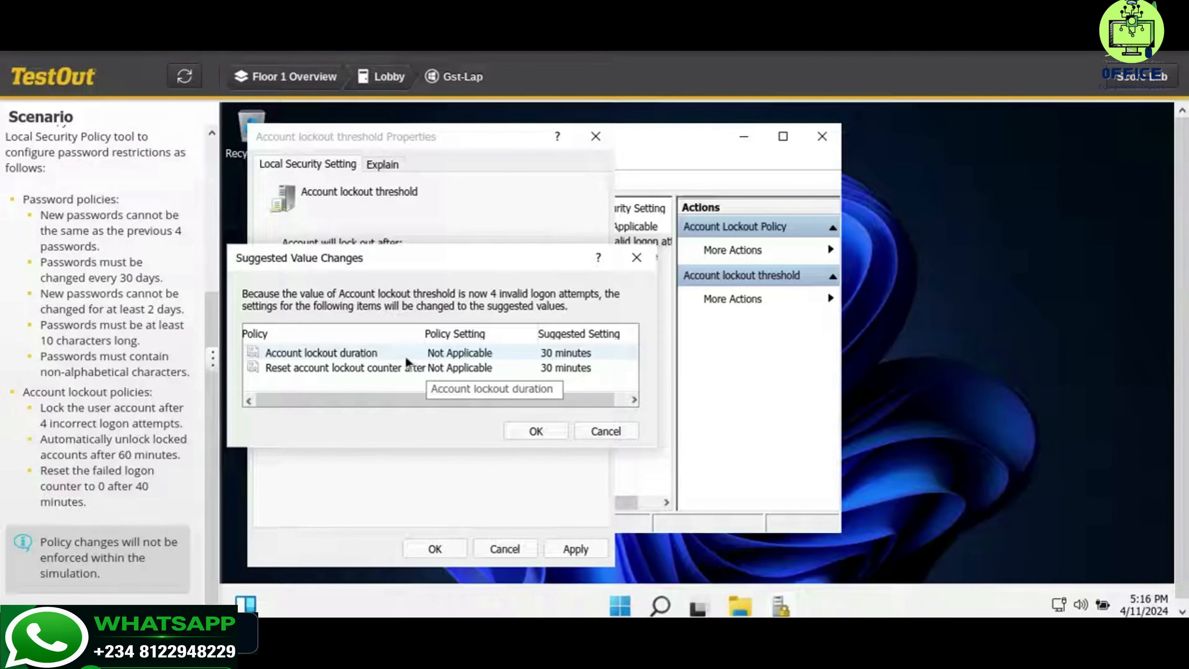
click(501, 354)
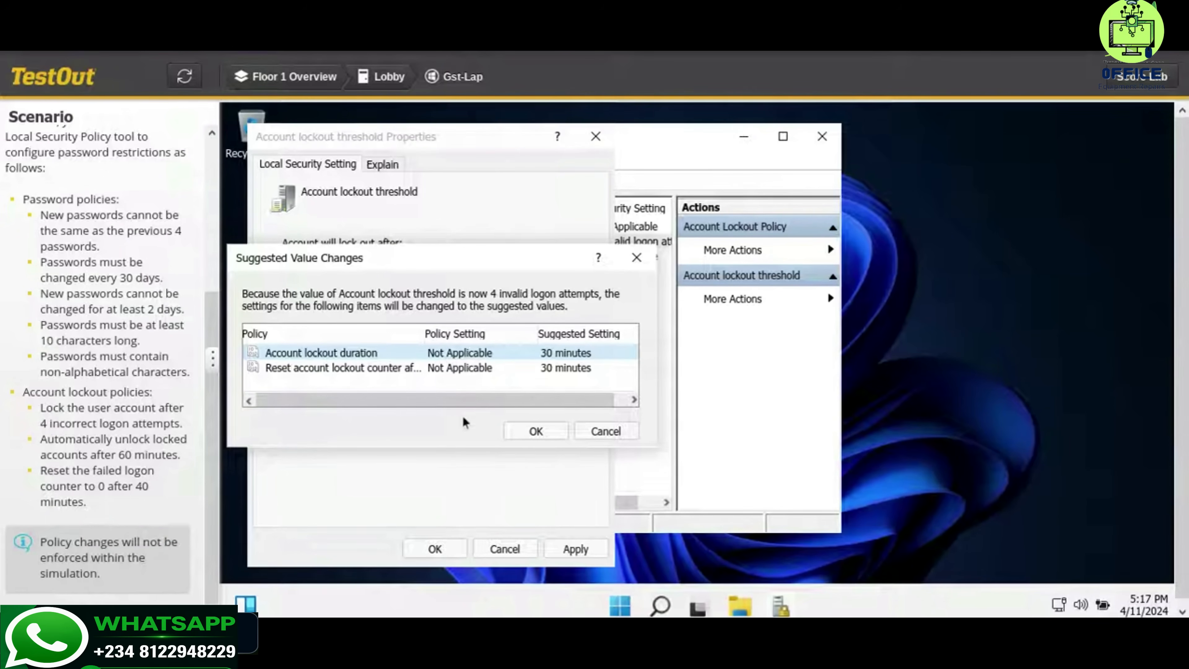
click(418, 376)
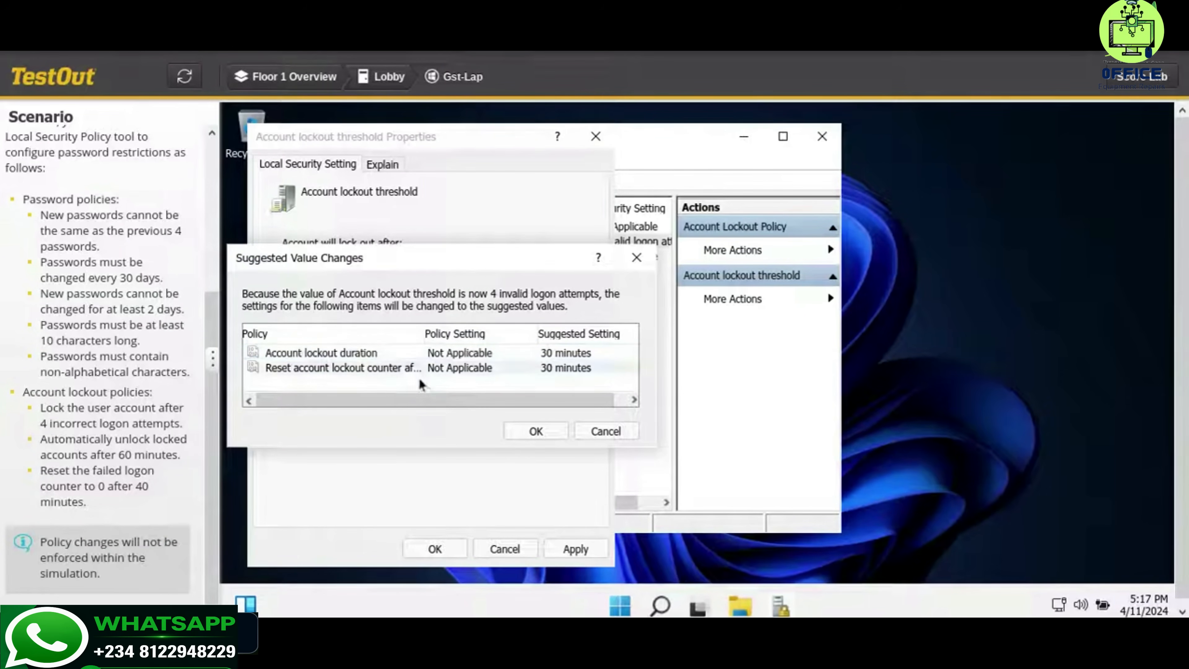
click(537, 429)
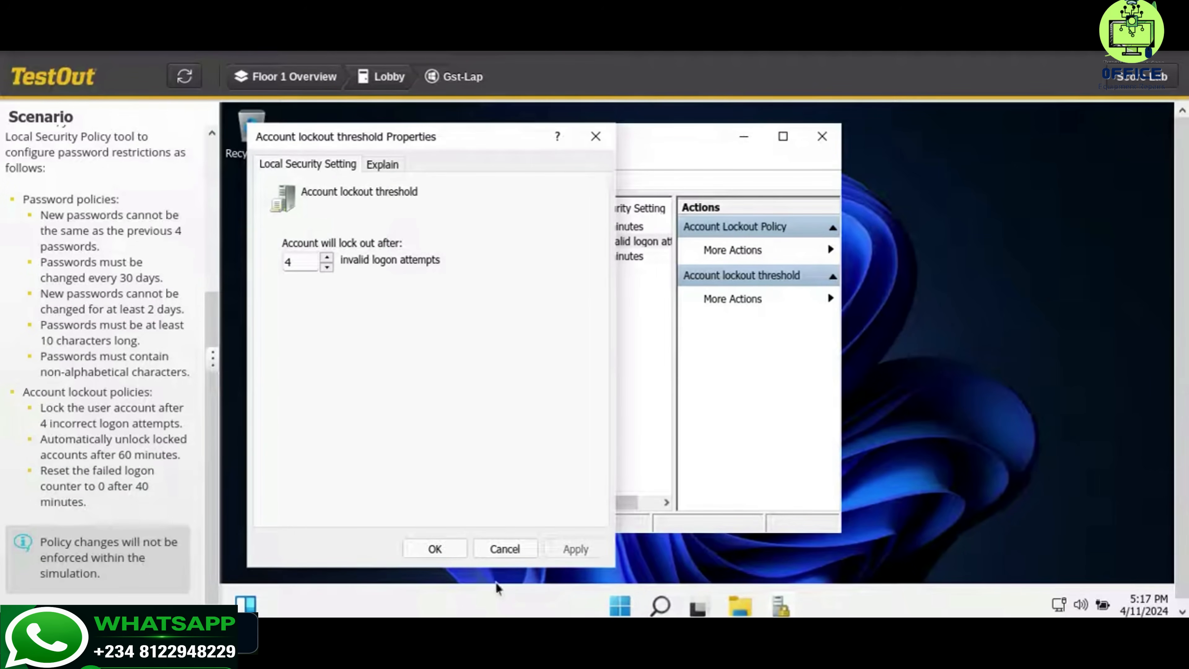
click(463, 551)
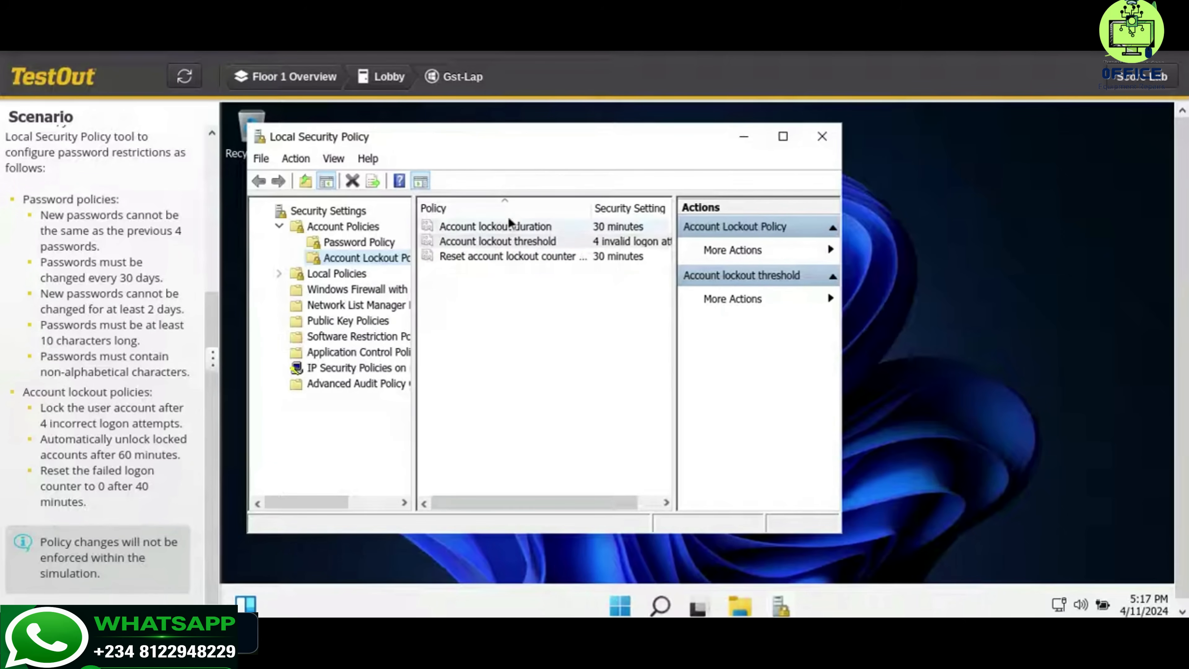
Set Account lockout duration to 60 minutes
double_click(499, 228)
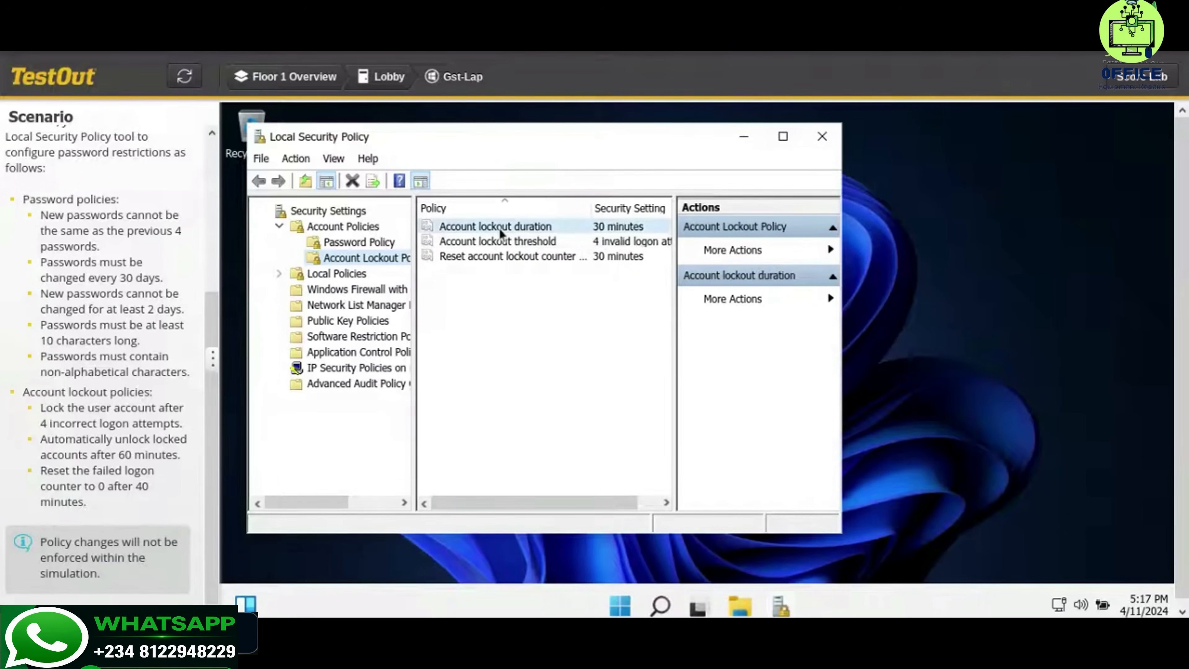
double_click(307, 262)
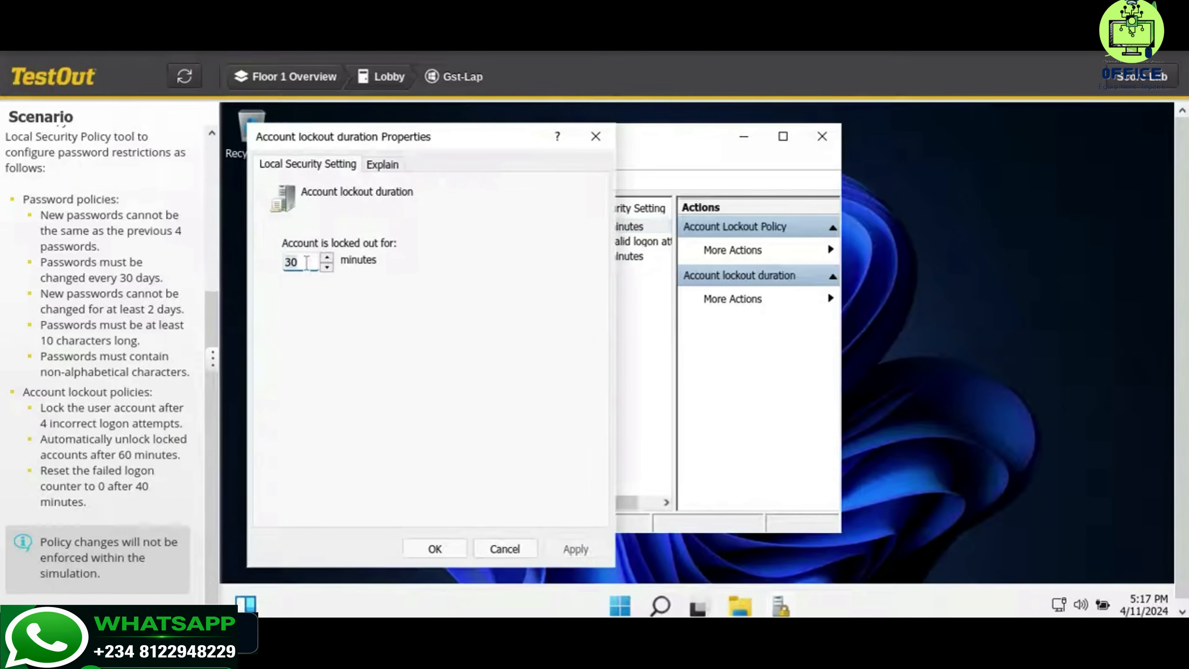
key(BackSpace)
text(60)
click(551, 556)
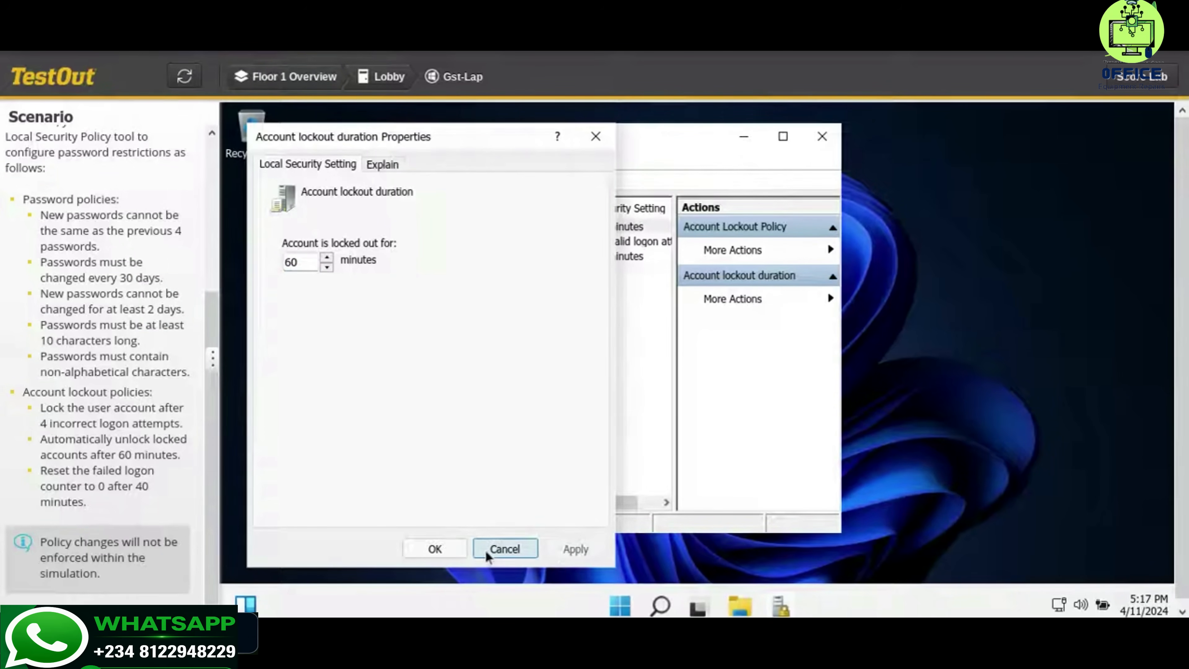
click(453, 548)
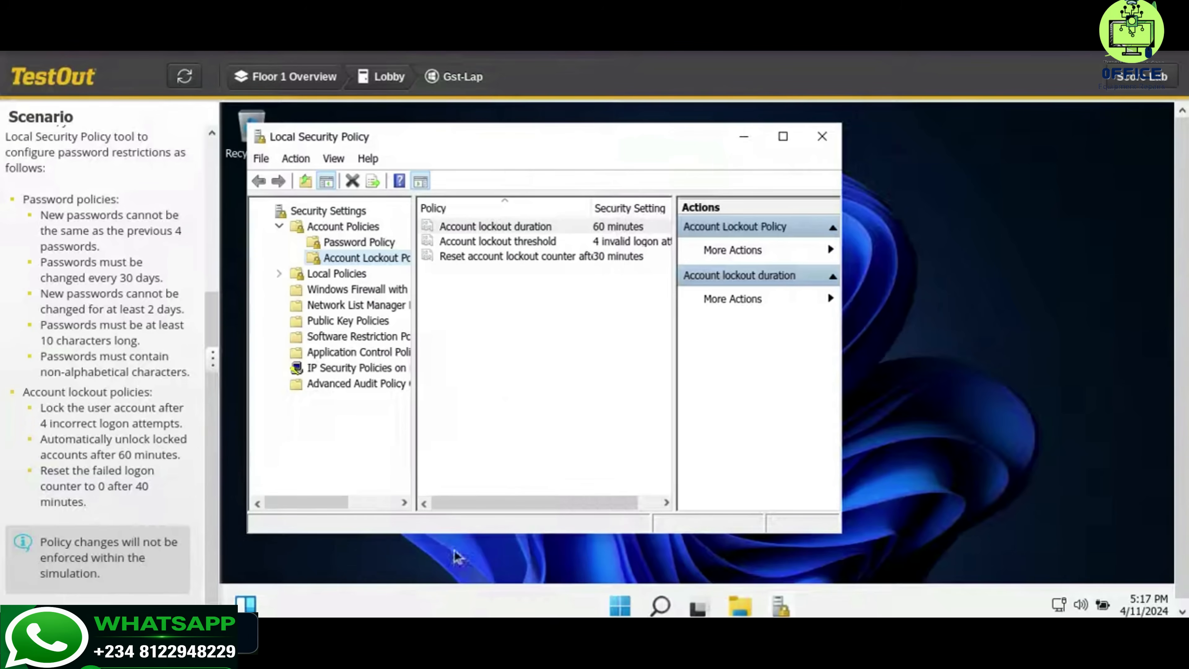
Set Reset account lockout counter after to 40 minutes
click(555, 259)
double_click(554, 257)
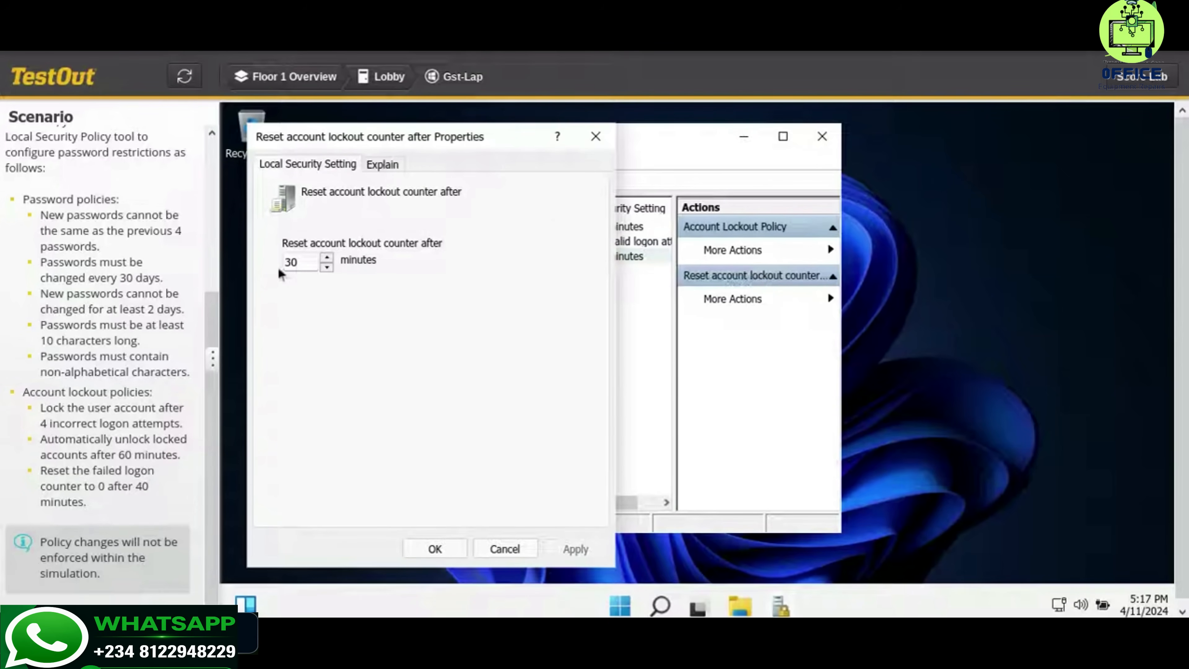
click(302, 256)
key(BackSpace)
key(BackSpace)
text(40)
click(561, 549)
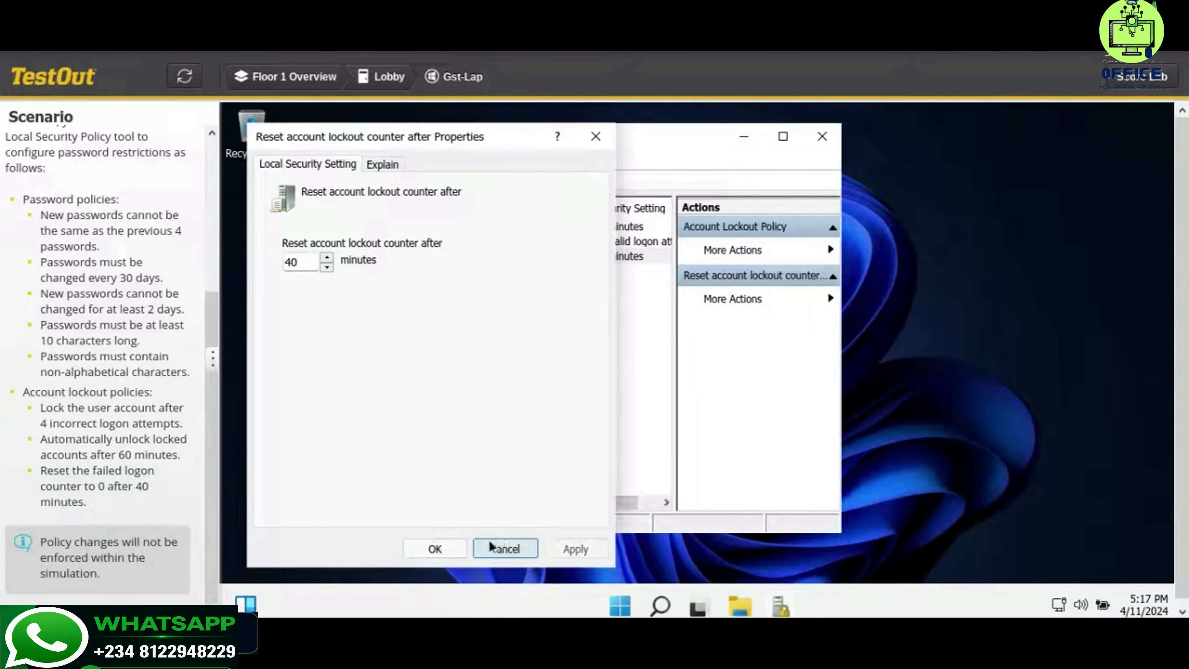
click(457, 549)
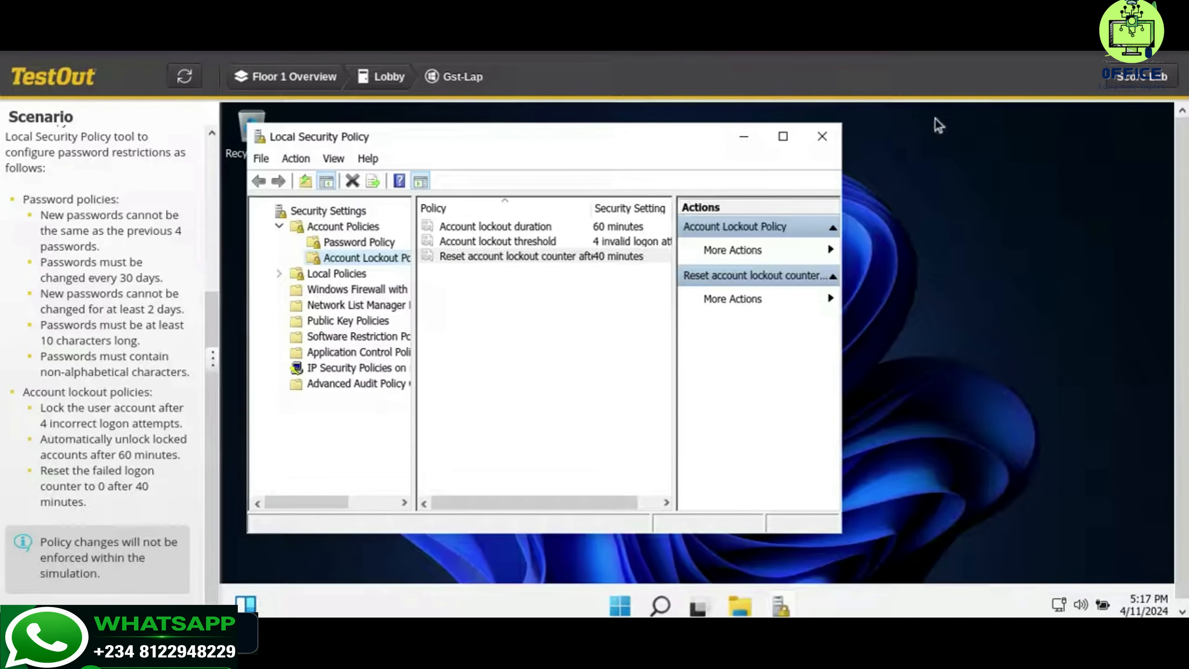
Submit the lab for a score
click(1109, 78)
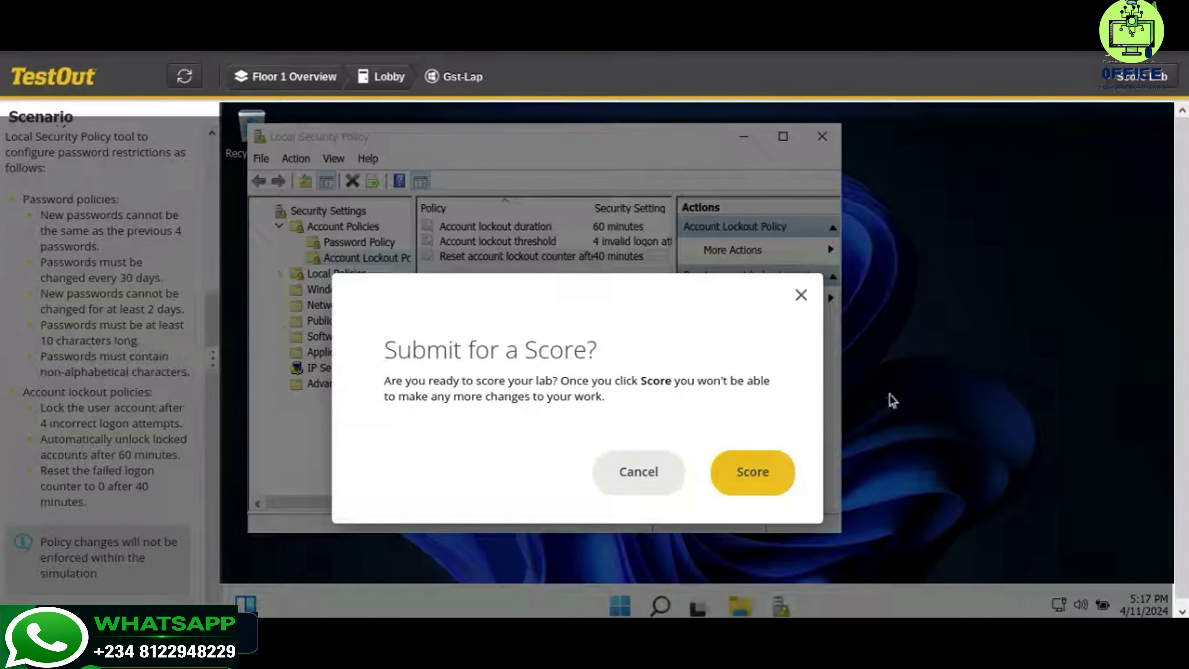
click(753, 470)
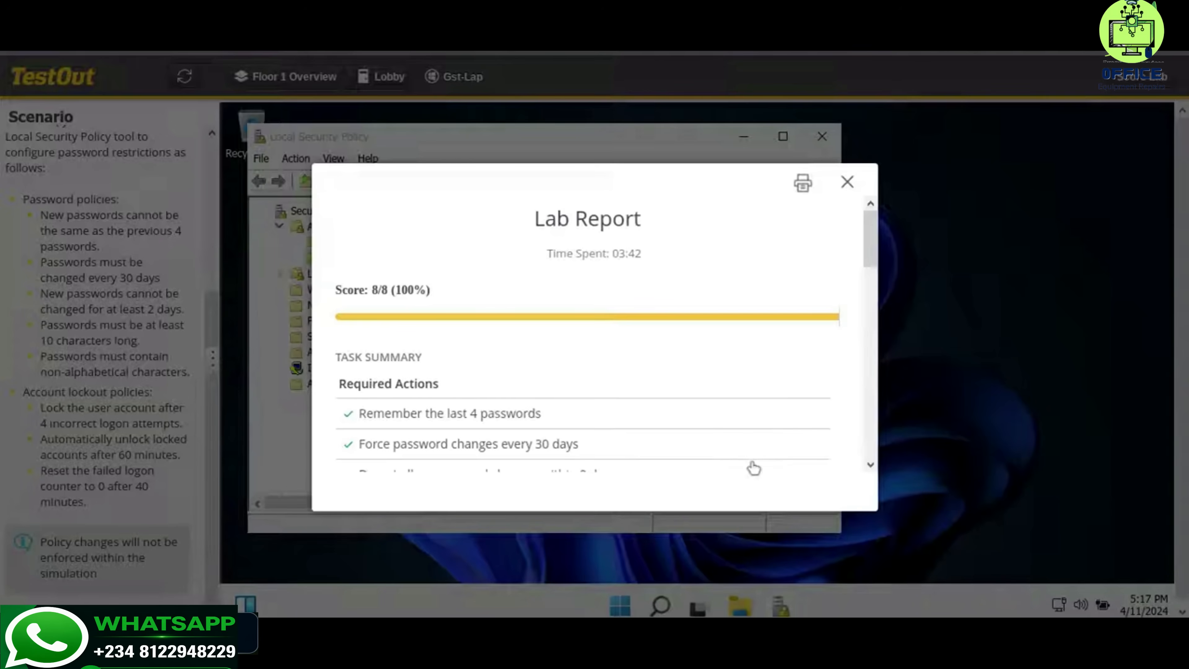
mouse_move(892, 615)
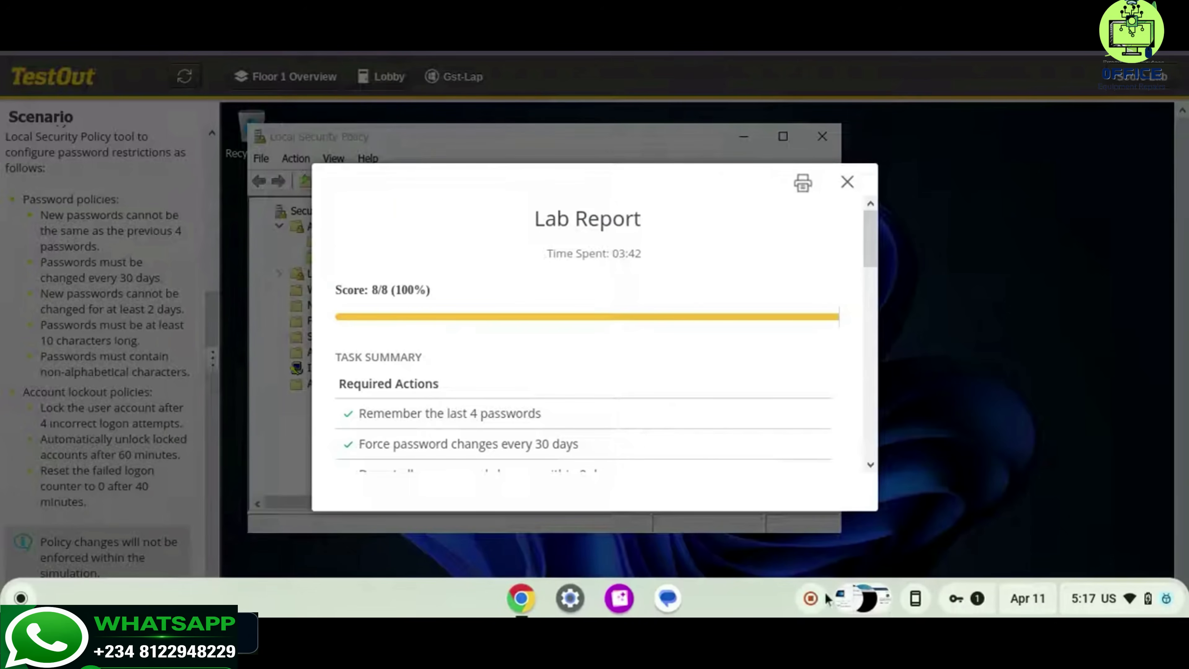